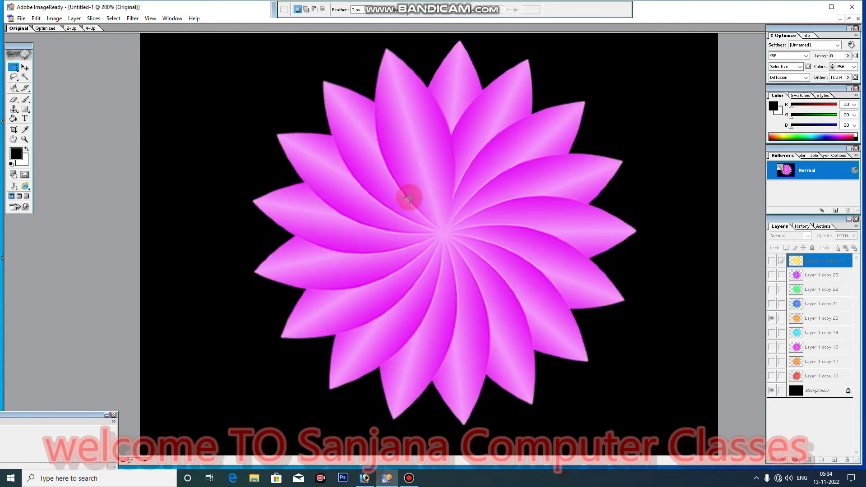
Send the spiral flower from ImageReady back into Photoshop with Ctrl+Shift+M
key("ctrl+shift+m")
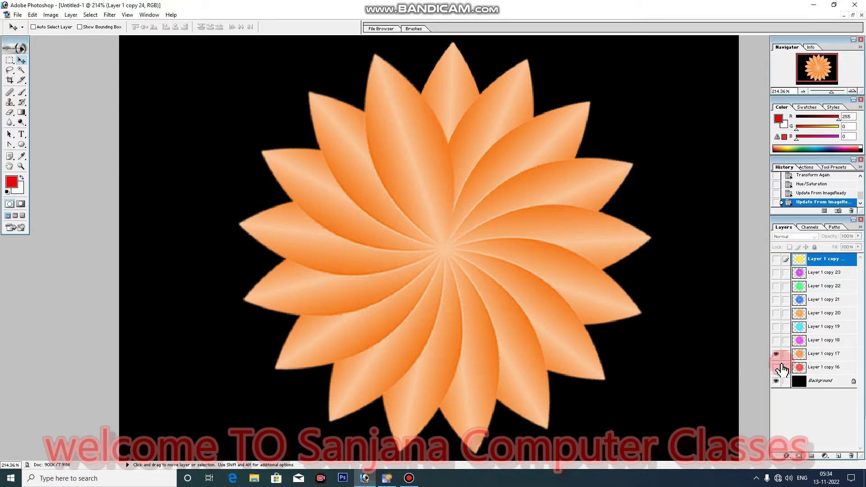
Close the flower image and create a maximized white 640 x 480 document
left_click(854, 9)
left_click(861, 15)
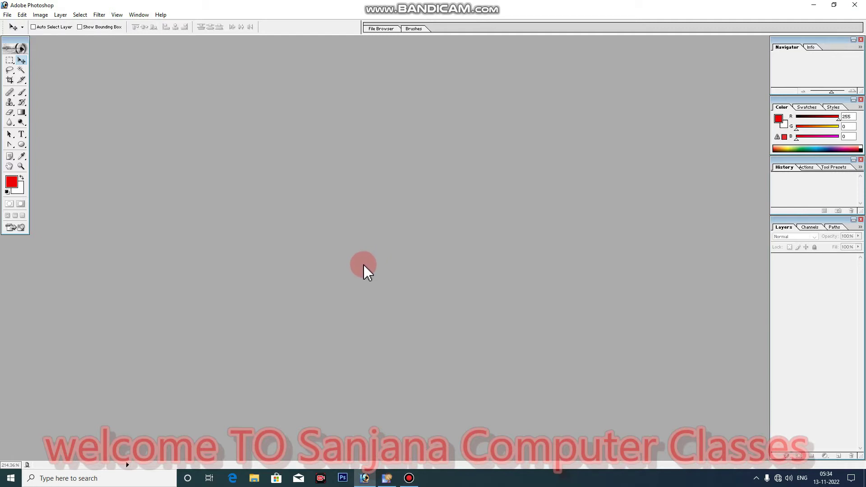
key("ctrl+n")
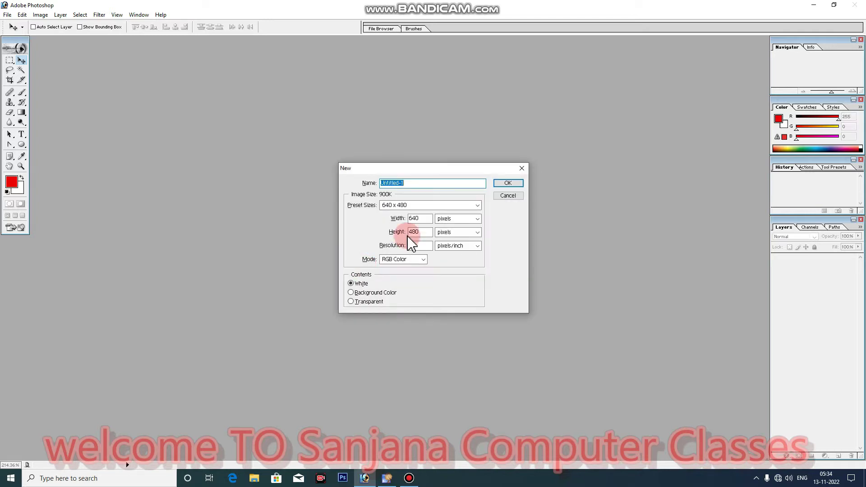
left_click(469, 208)
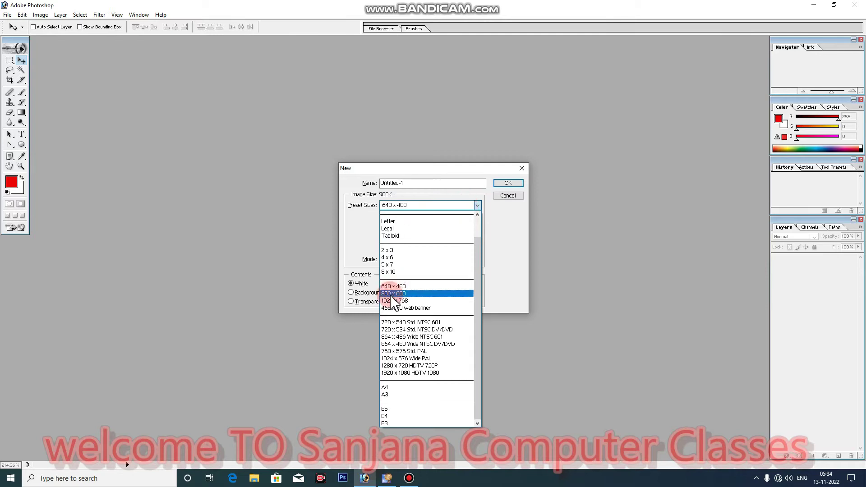
left_click(409, 287)
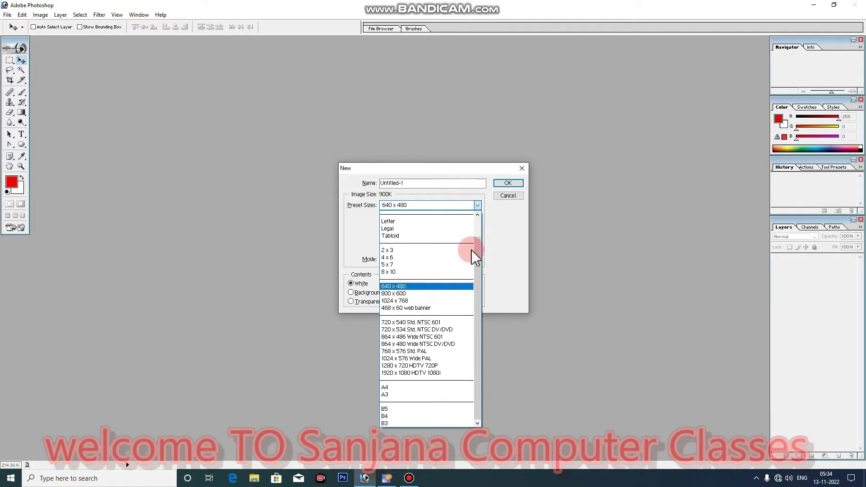
left_click(433, 287)
left_click(509, 183)
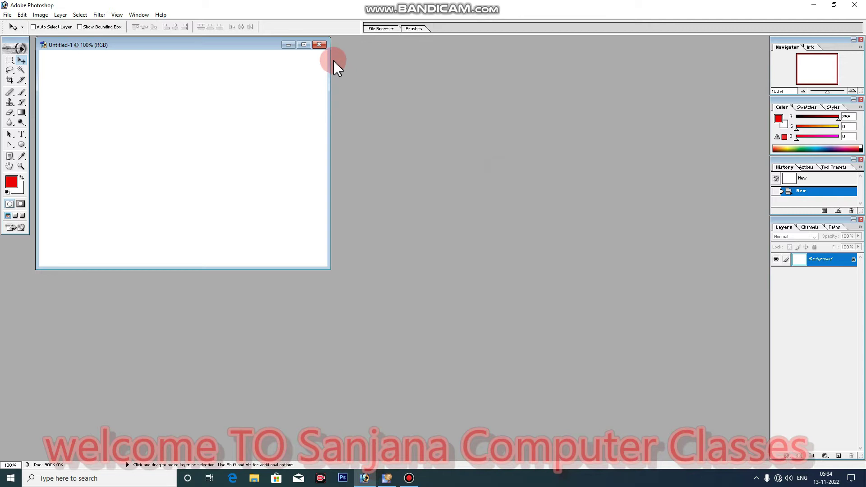
left_click(304, 45)
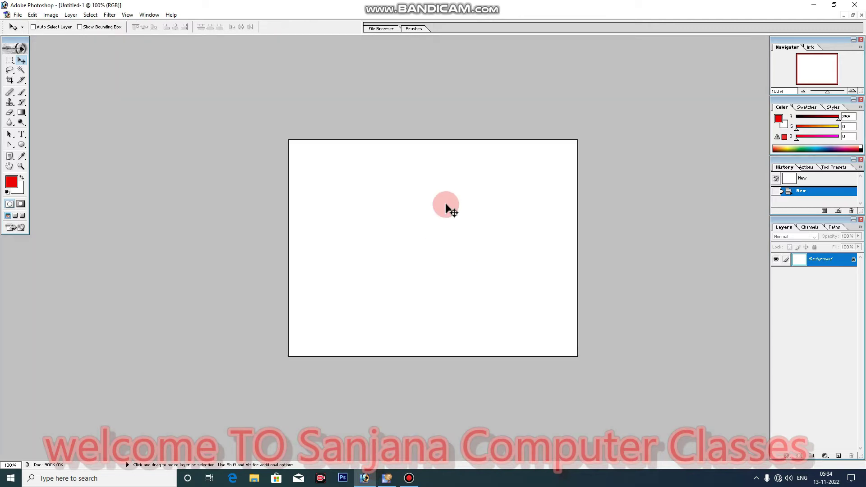
Draw a tall red ellipse shape left of the canvas centre
scroll(445, 205, "up", 4)
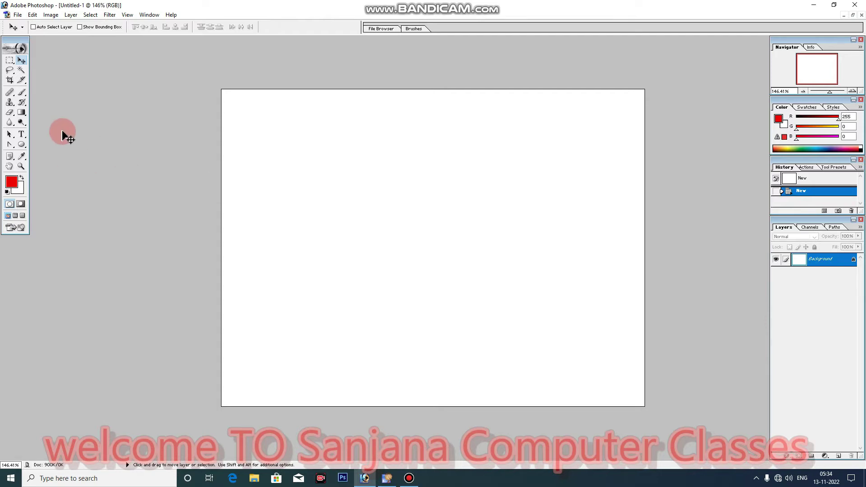
left_click(23, 145)
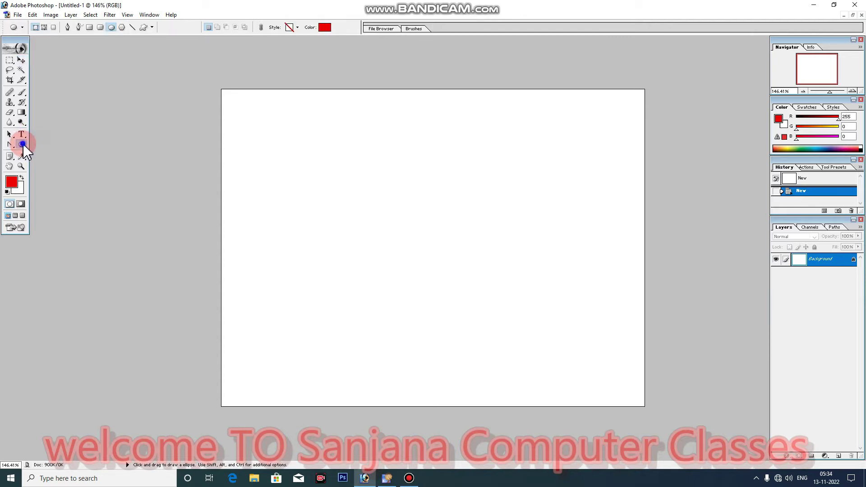
right_click(23, 144)
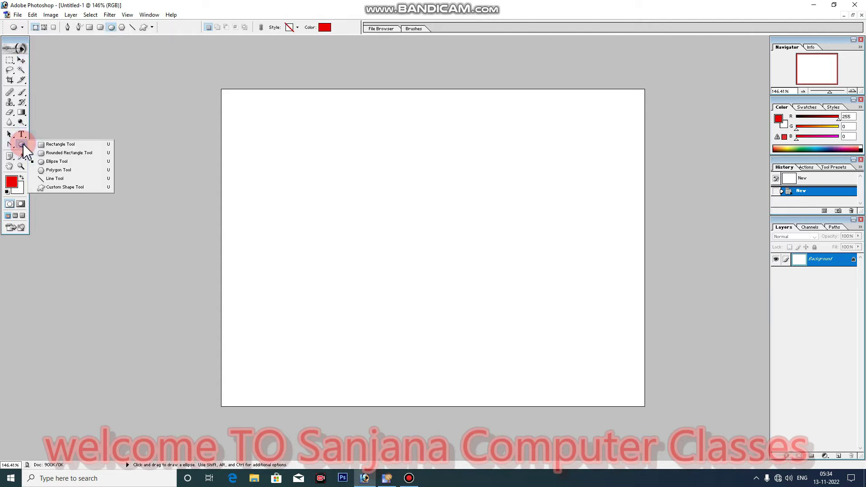
left_click(58, 161)
left_click_drag(333, 127, 414, 295)
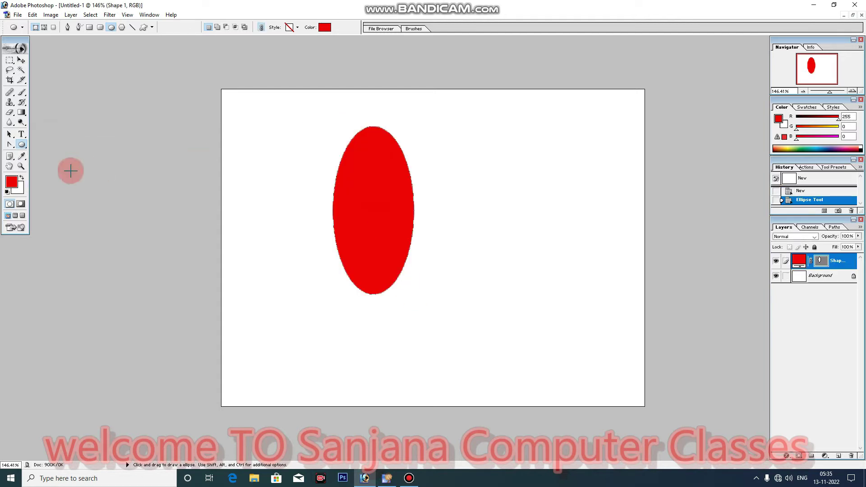
Sharpen the ellipse's top and bottom anchors into a pointed petal and hide its path
left_click(14, 145)
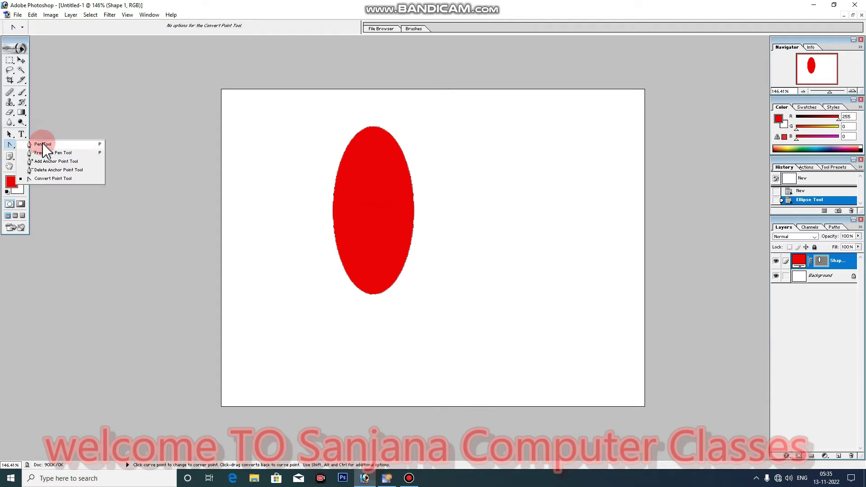
left_click(45, 179)
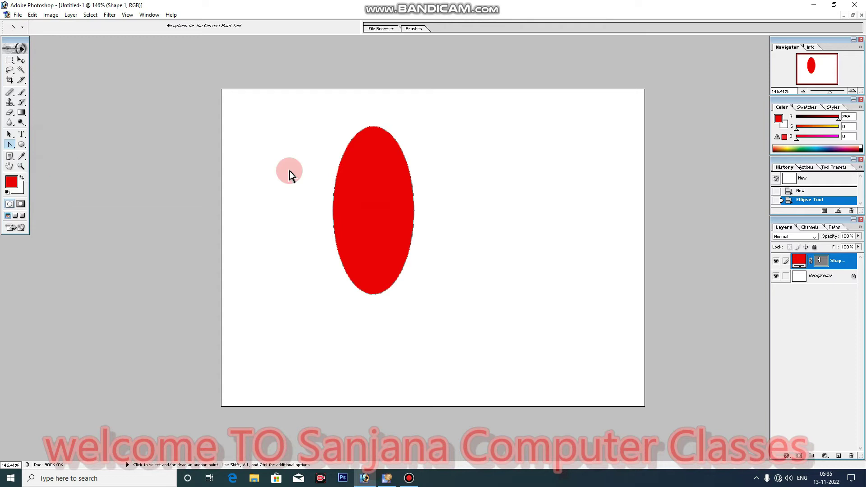
left_click(374, 127)
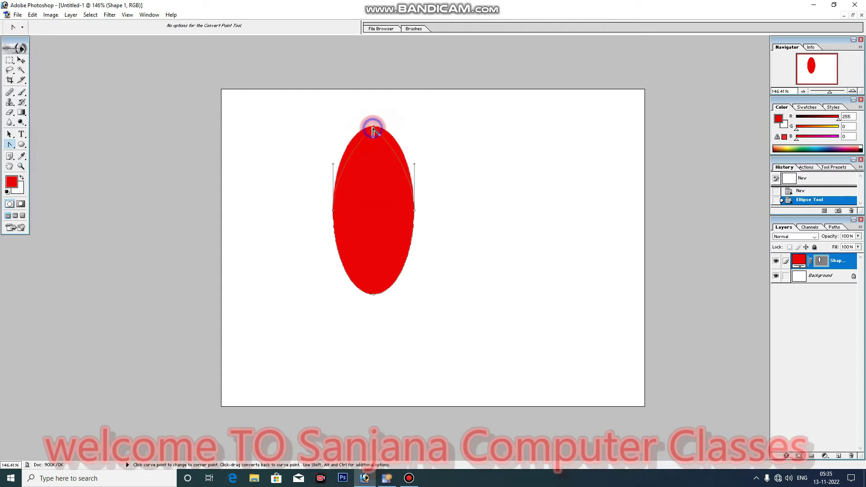
left_click(373, 294)
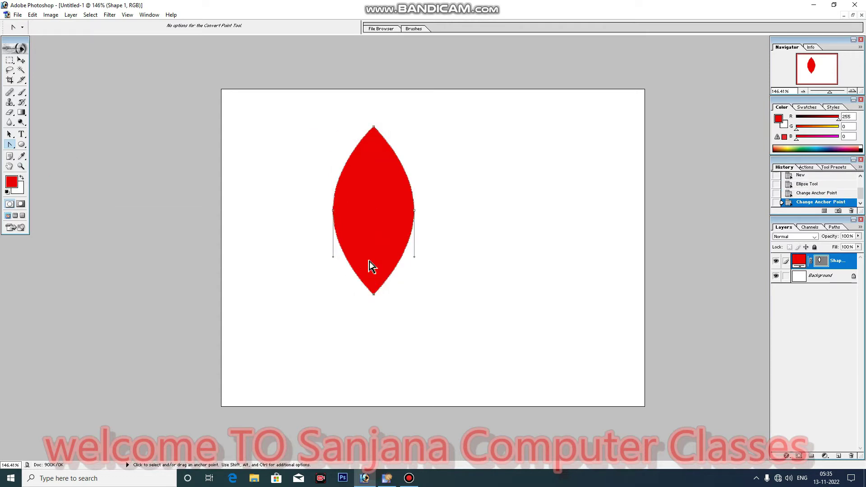
left_click(374, 120)
left_click(522, 215)
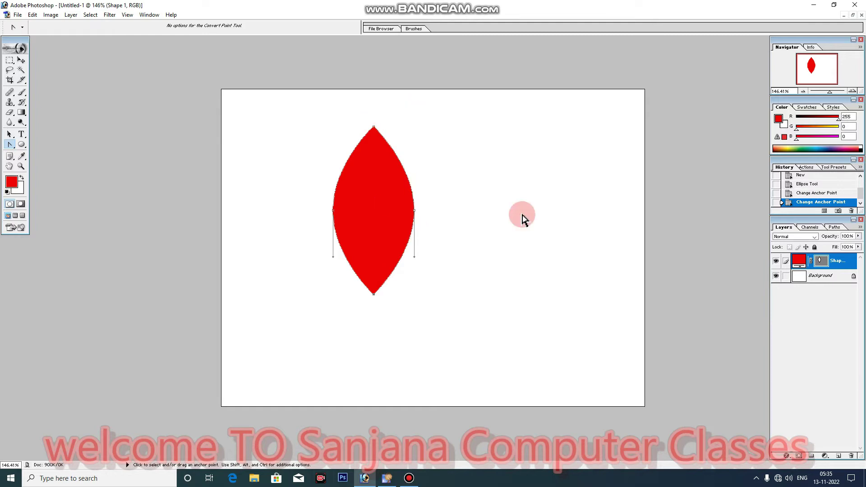
left_click(408, 160)
left_click(406, 153)
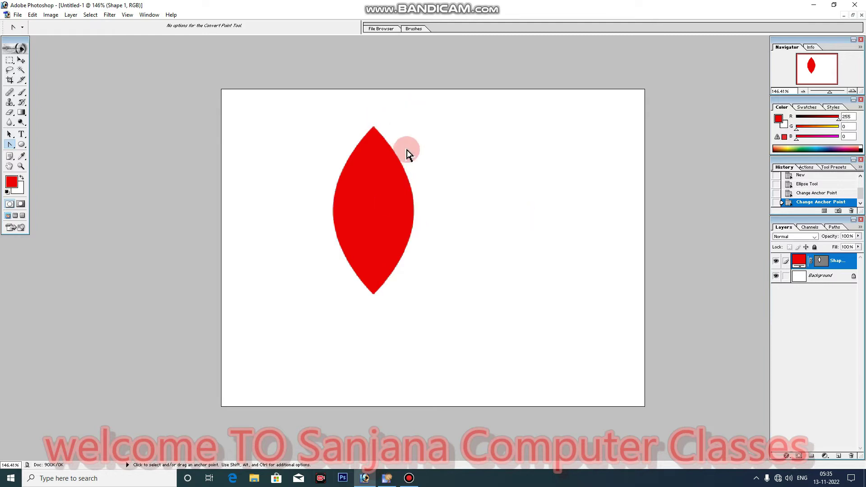
Add a new layer and select the foreground-to-background gradient
left_click(837, 455)
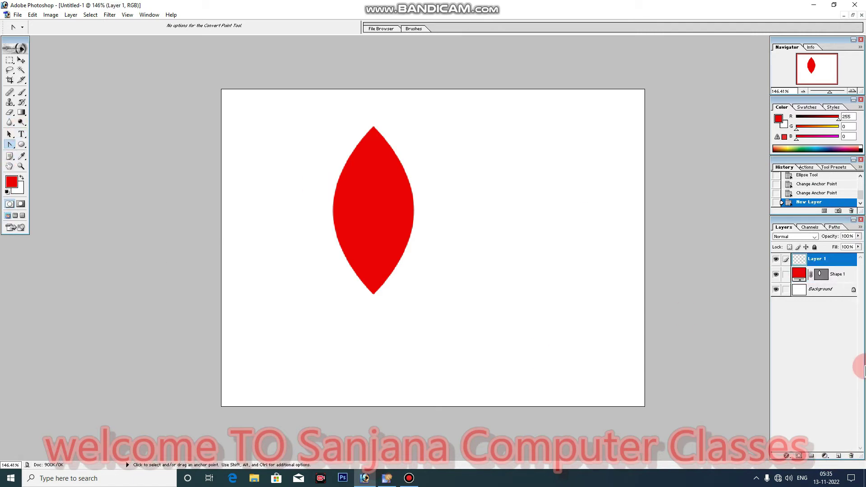
left_click(23, 115)
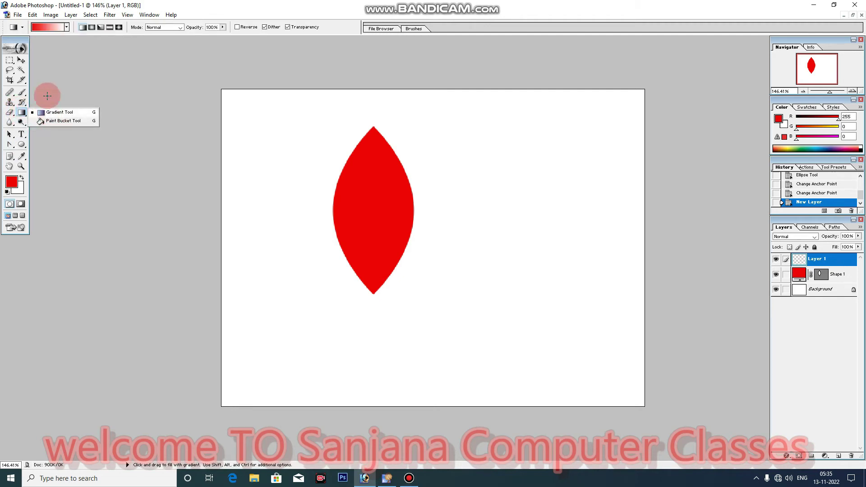
left_click(48, 79)
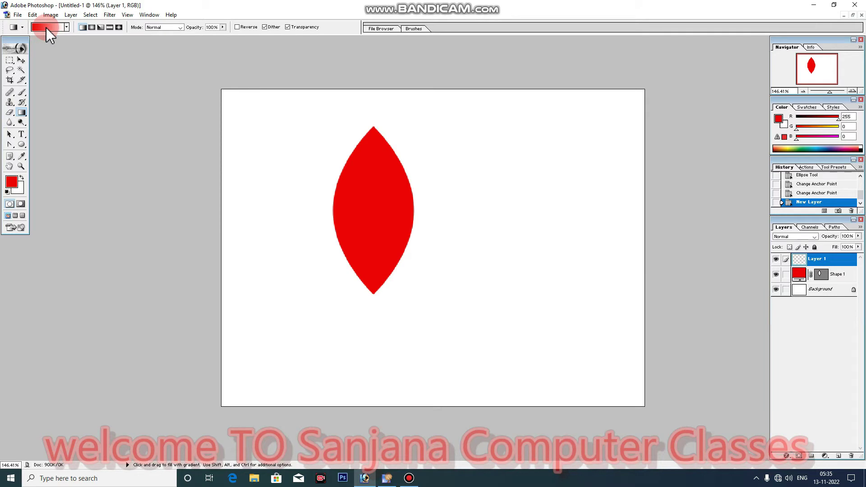
left_click(66, 27)
left_click(26, 45)
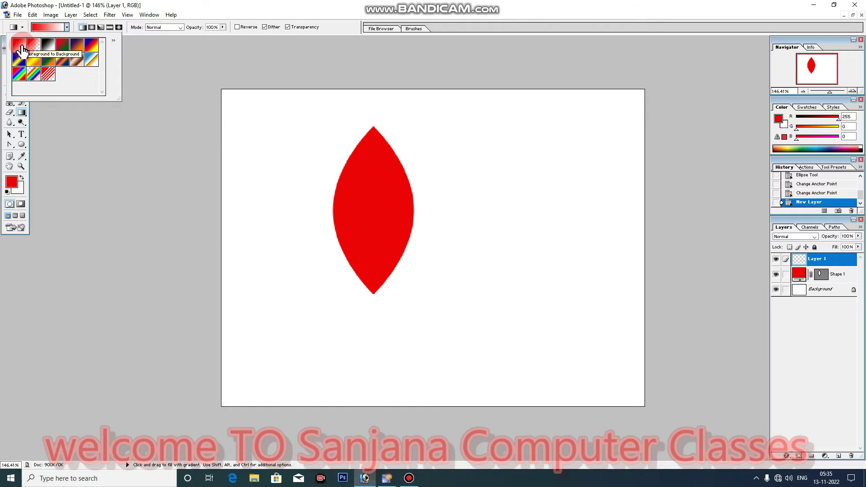
left_click(18, 48)
left_click(362, 251)
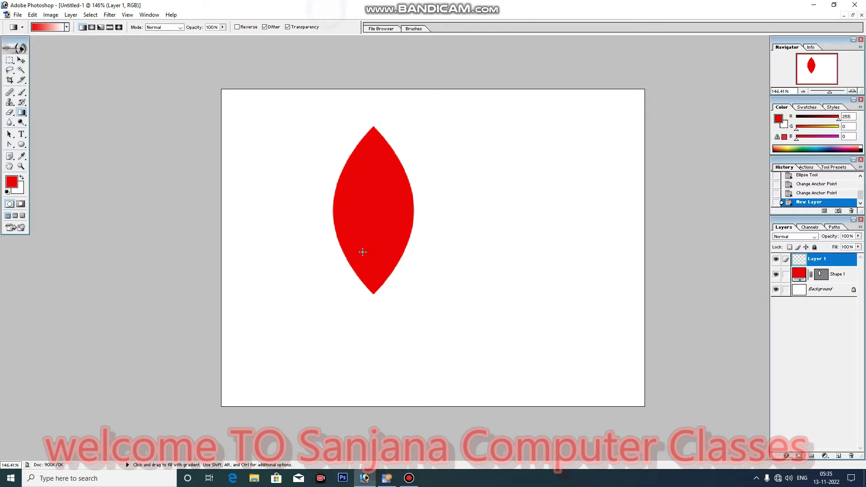
Drag a horizontal red-to-white gradient and clip it to the petal with Ctrl+G
left_click_drag(303, 215, 504, 217)
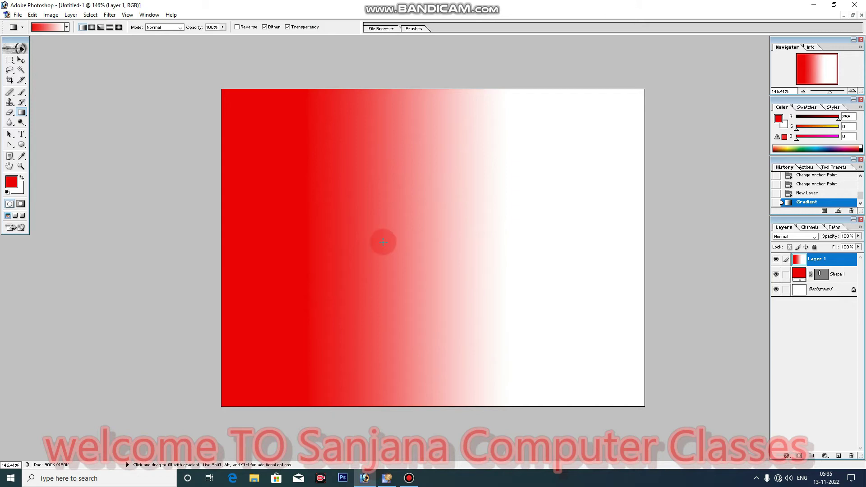
key("ctrl")
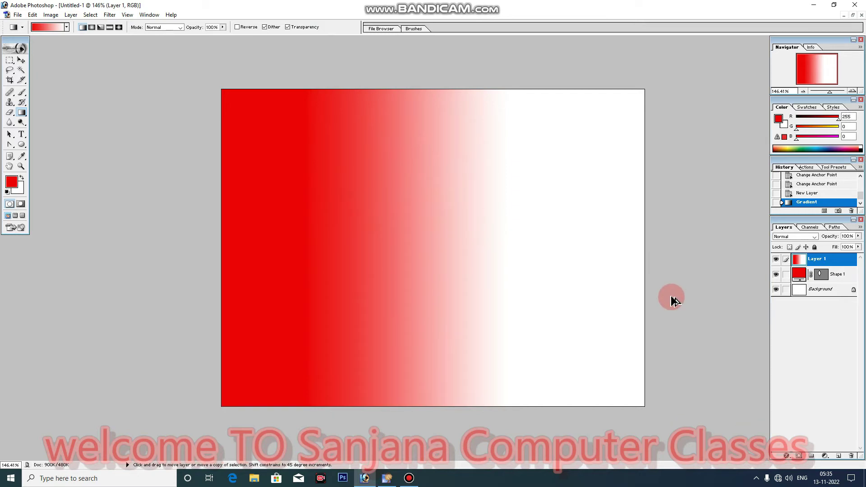
key("ctrl+g")
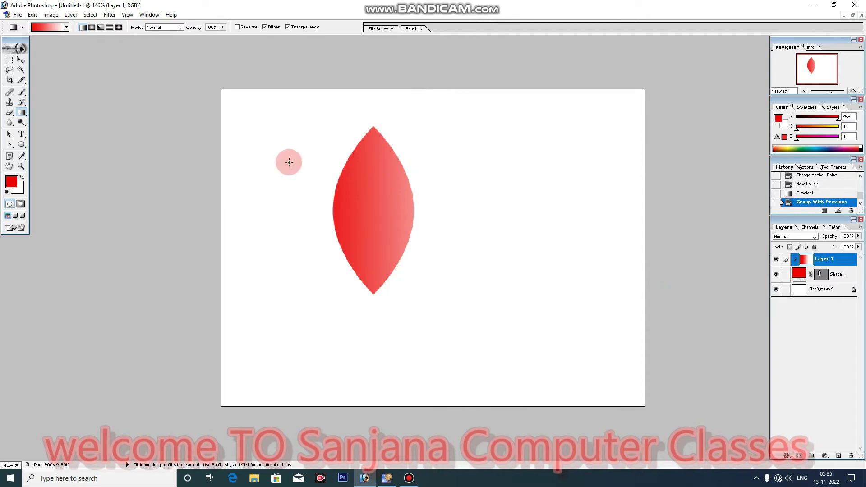
Reposition the gradient inside the petal, then link and merge it with the petal
left_click(20, 62)
left_click_drag(388, 239, 375, 237)
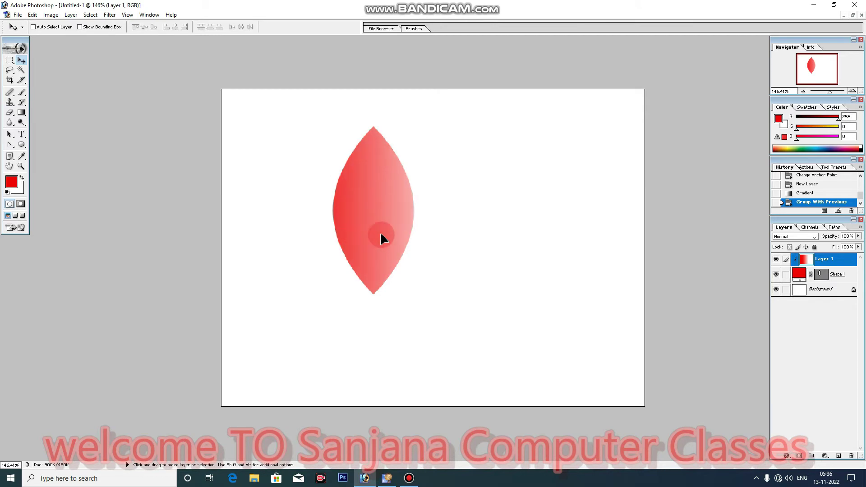
left_click_drag(377, 238, 350, 232)
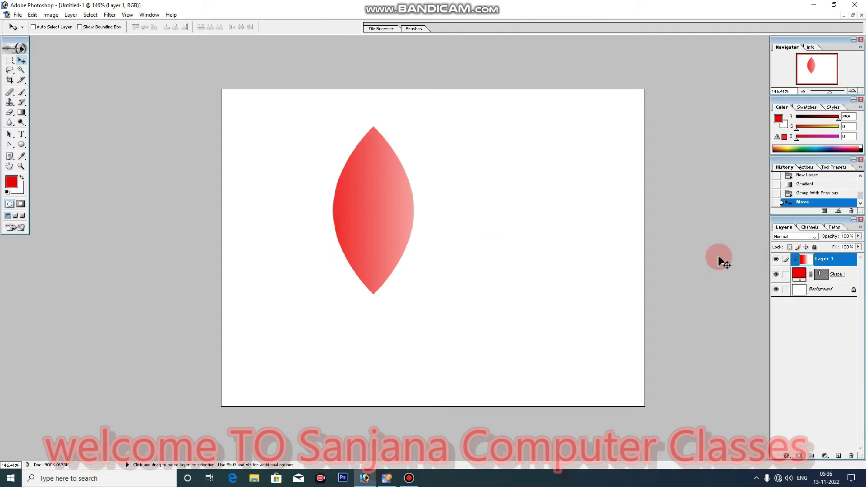
mouse_move(785, 274)
left_mouse_down()
mouse_move(780, 290)
mouse_move(789, 261)
mouse_move(782, 270)
left_mouse_up()
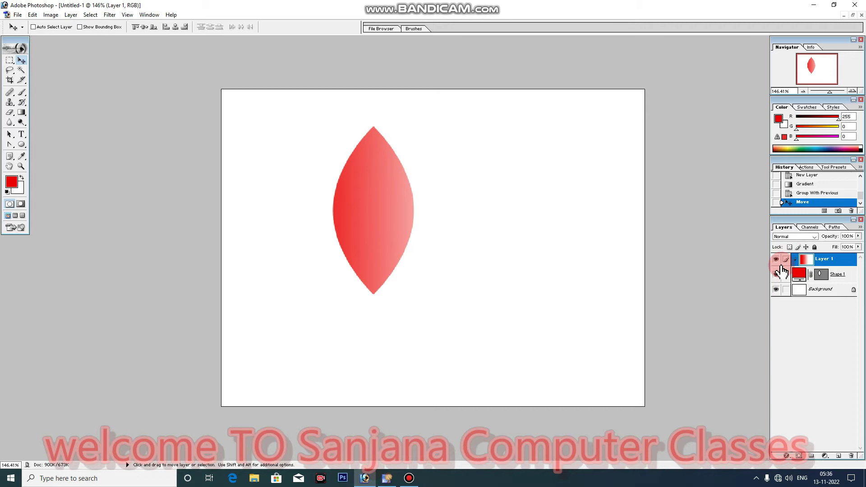
key("ctrl+e")
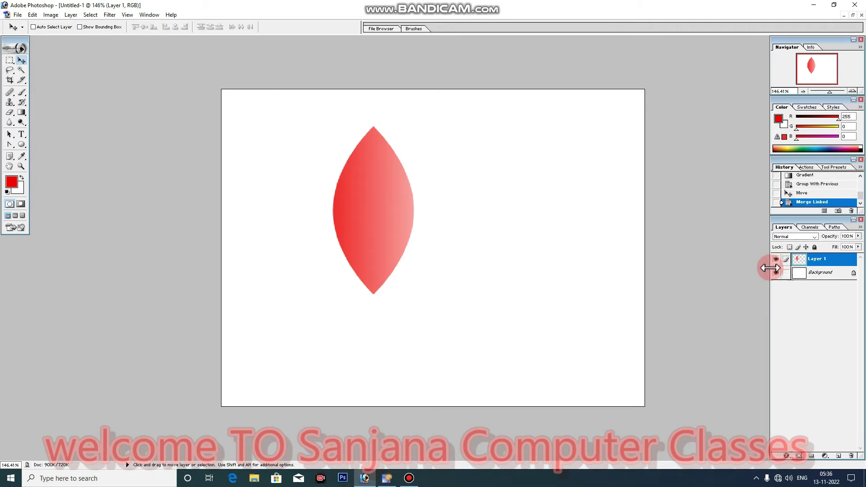
Duplicate the petal layer and flip the copy horizontally
key("ctrl+j")
key("ctrl+t")
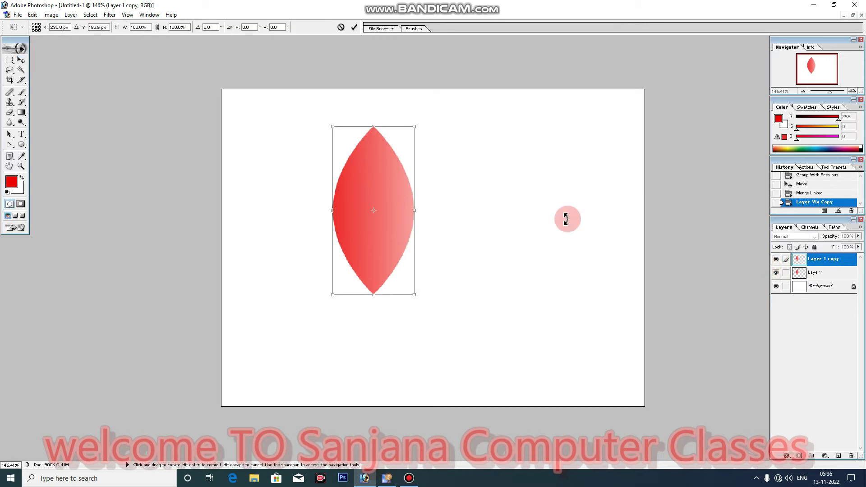
right_click(377, 166)
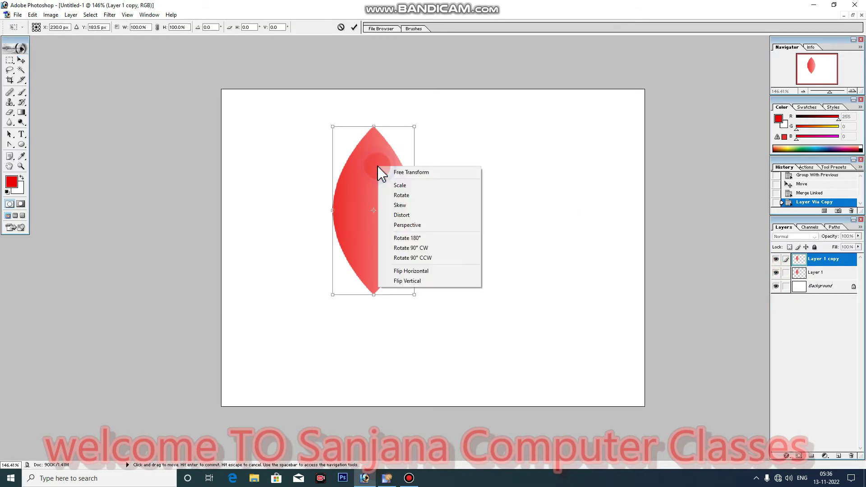
left_click(404, 272)
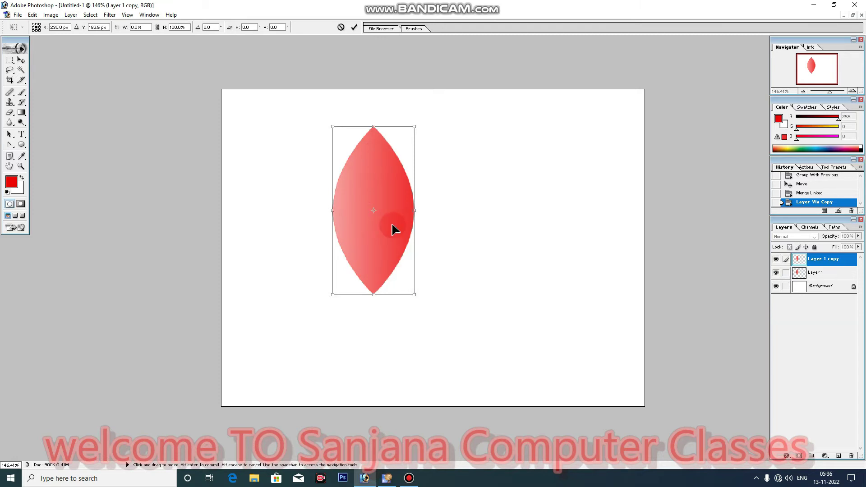
double_click(338, 228)
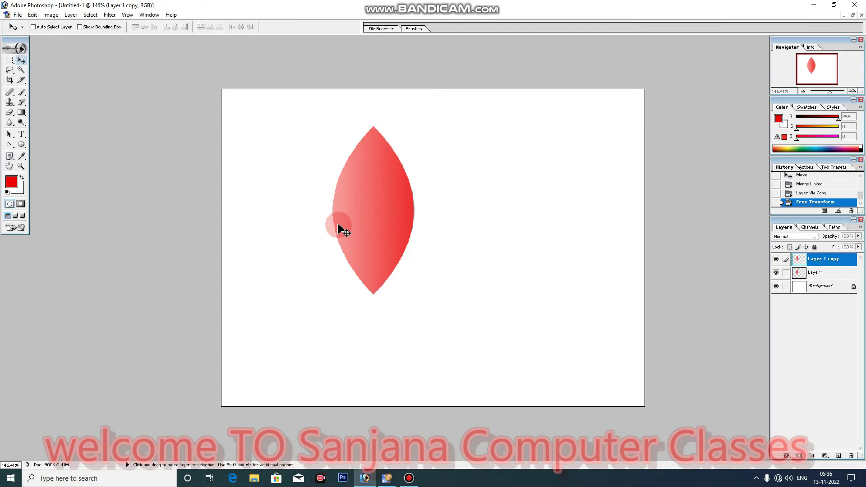
Delete the left half of the flipped petal copy
left_click(10, 60)
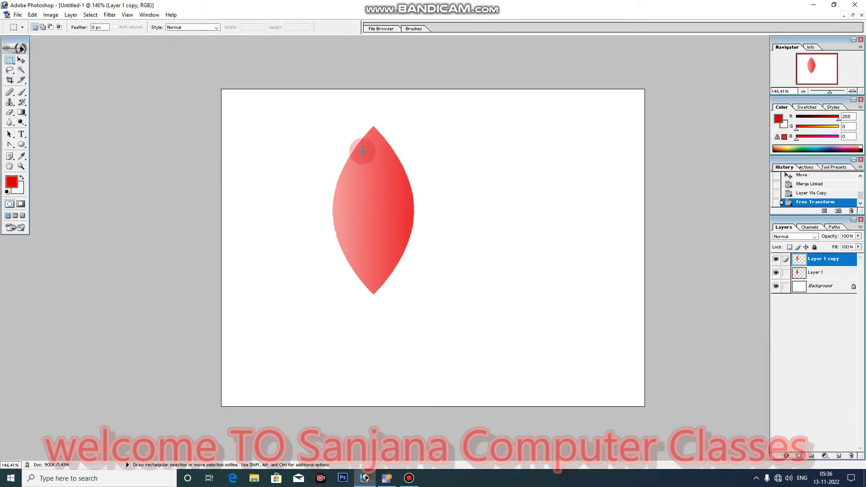
left_click_drag(333, 114, 372, 338)
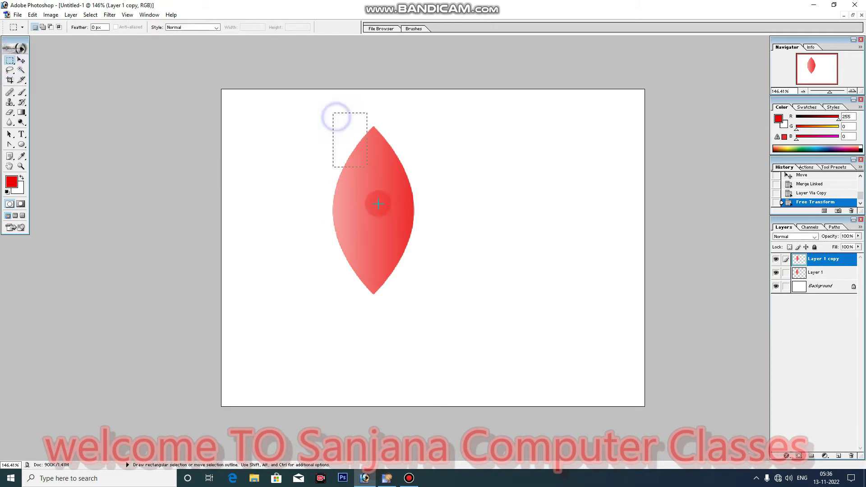
left_click(365, 340)
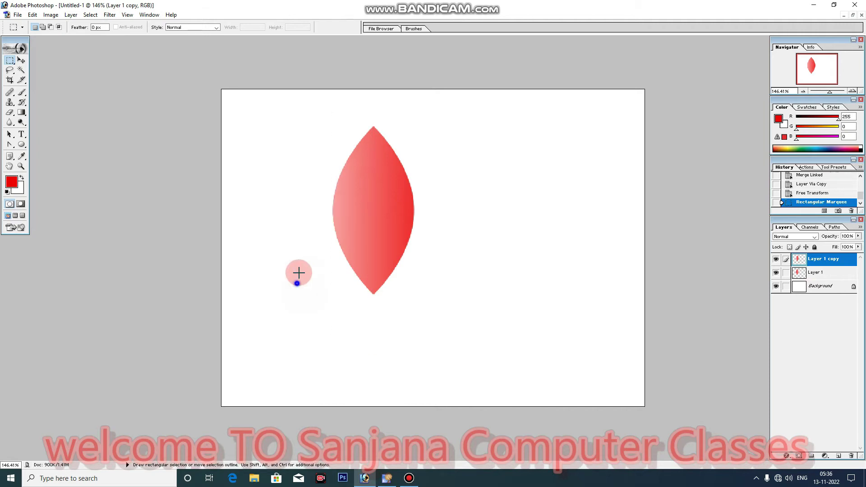
left_click_drag(303, 110, 372, 352)
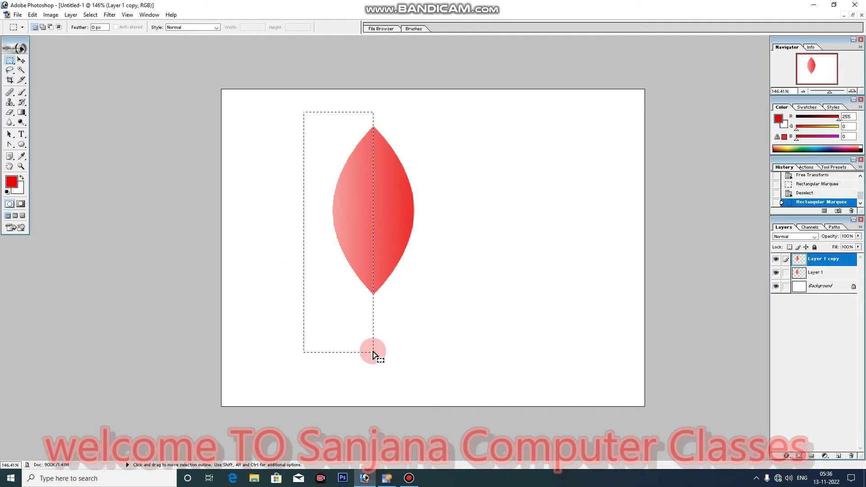
key("Delete")
left_click(402, 205)
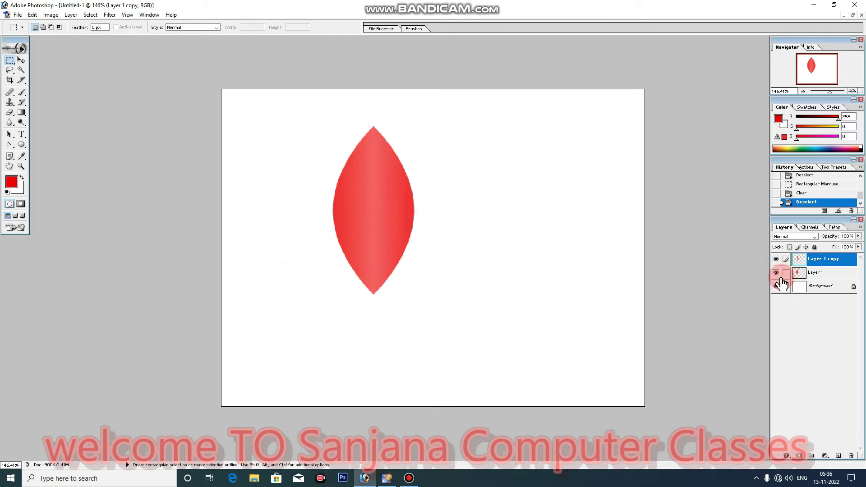
Merge both petal halves, narrow the petal slightly, and move it up near the top
left_click(834, 317)
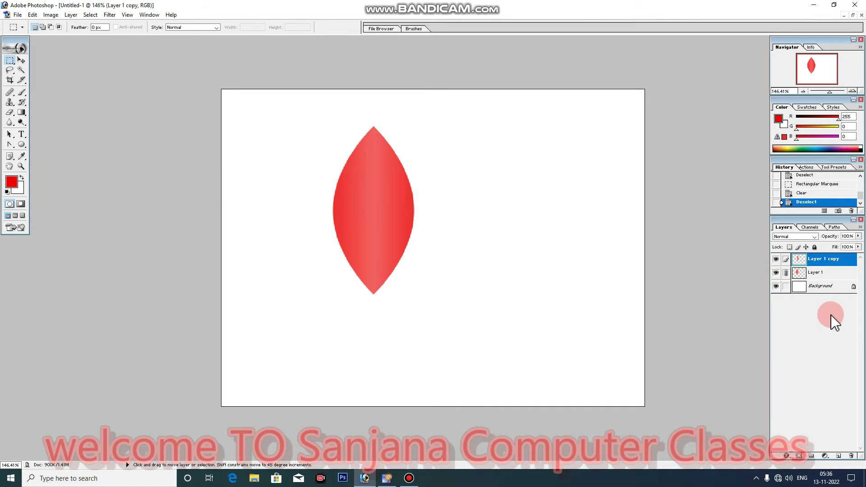
key("ctrl+e")
key("ctrl+t")
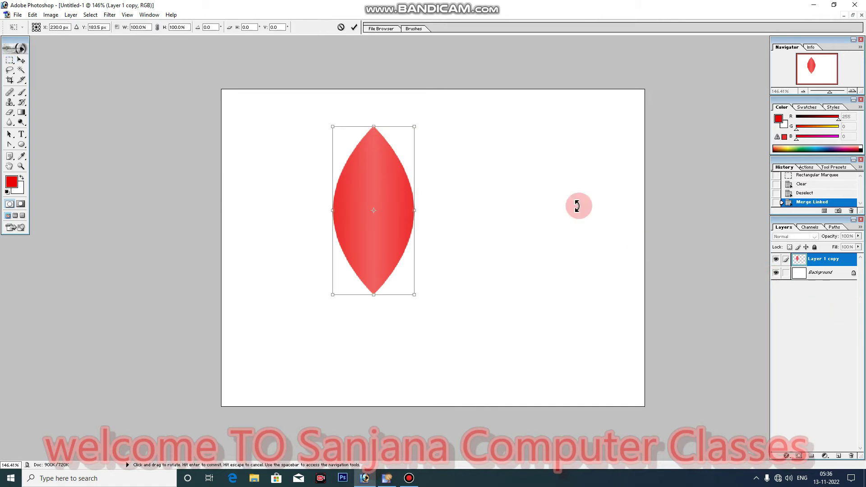
left_click_drag(414, 210, 401, 219)
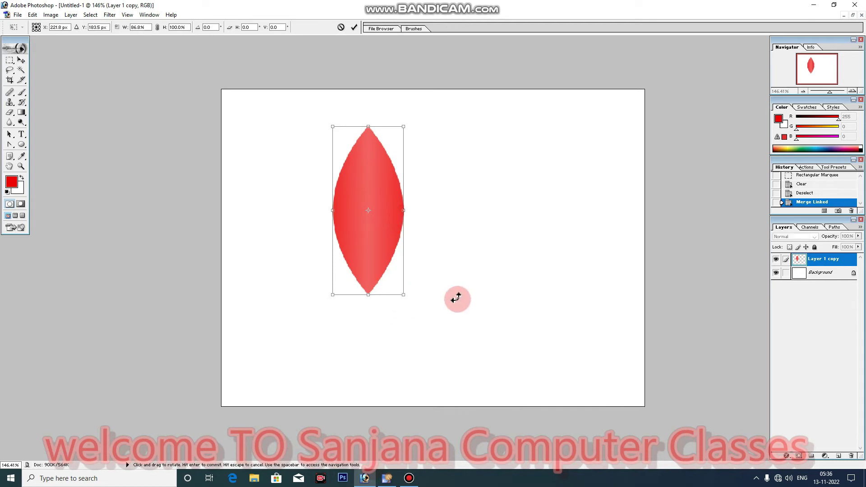
key("Return")
key("ctrl+0")
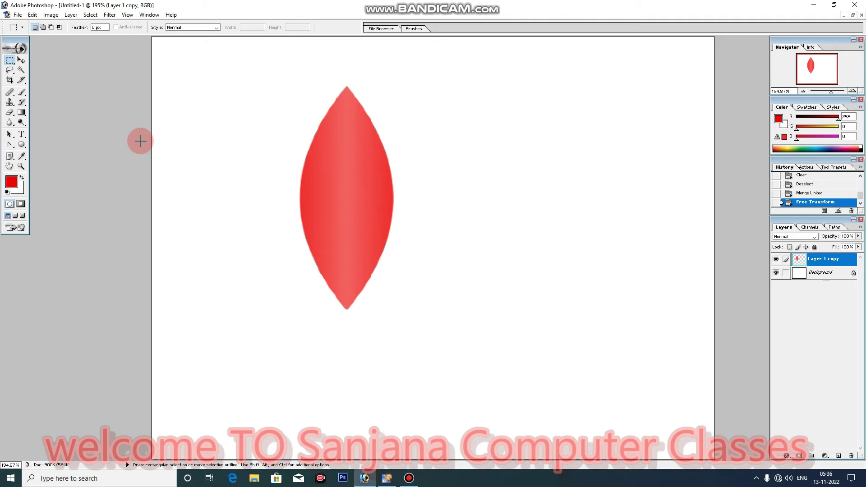
left_click(21, 60)
mouse_move(355, 198)
left_mouse_down()
mouse_move(412, 150)
mouse_move(429, 150)
left_mouse_up()
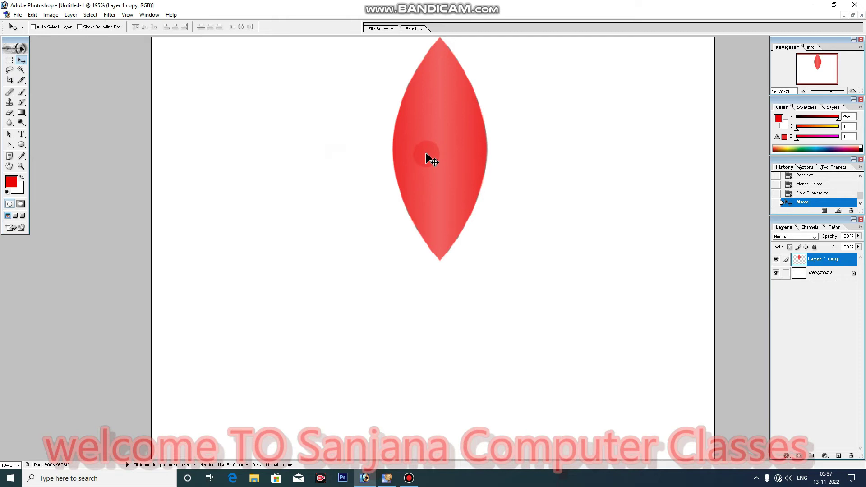
Duplicate the petal and rotate the copy around its bottom tip
key("ctrl+j")
key("ctrl+t")
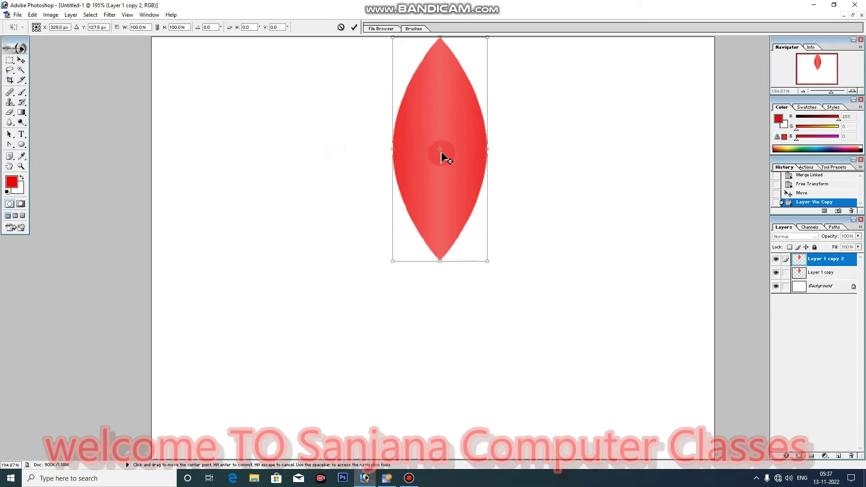
left_click_drag(441, 150, 442, 260)
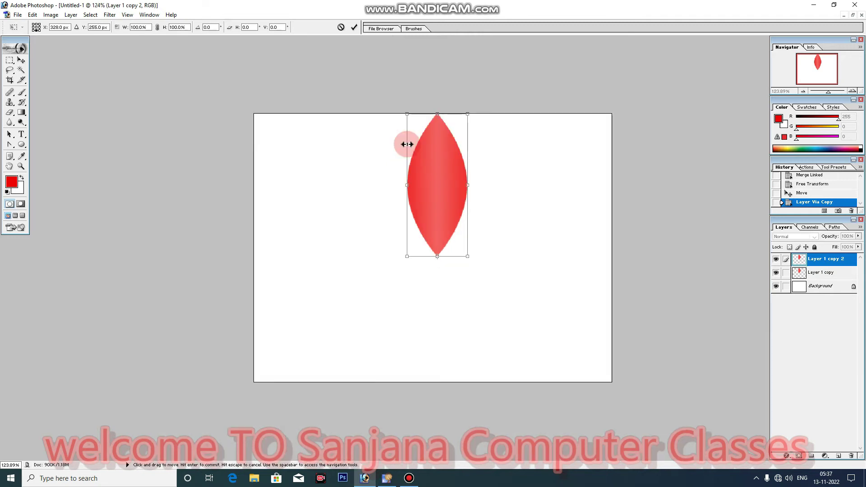
key("ctrl+minus")
left_click_drag(392, 102, 455, 117)
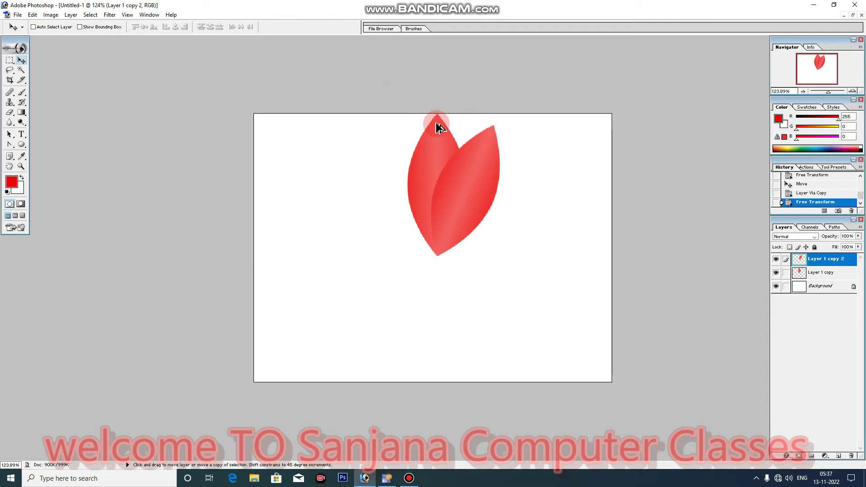
Add three more rotated petal copies, then link and merge all petals
key("ctrl+shift+alt+t")
key("ctrl+shift+alt+t")
key("ctrl+shift+alt+t")
key("ctrl+shift+alt+t")
key("ctrl+shift+alt+t")
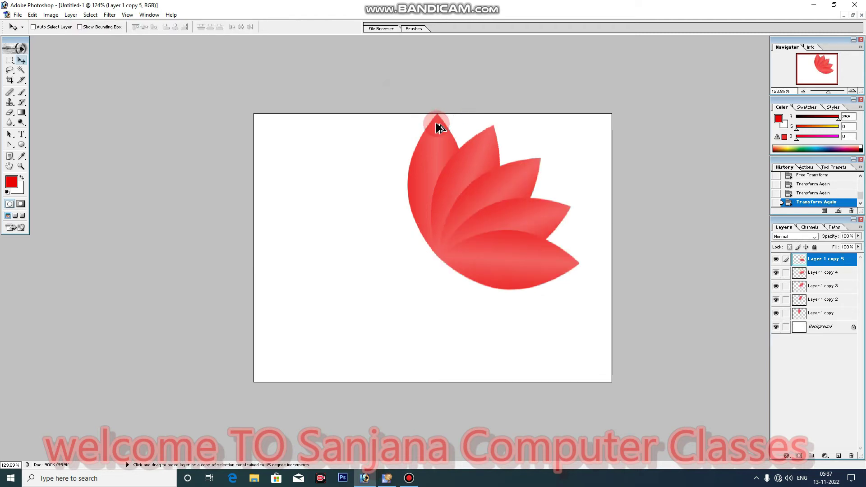
key("ctrl+shift+alt+t")
key("ctrl+shift+alt+t")
key("ctrl+shift+alt+t")
key("ctrl+shift+alt+t")
key("ctrl+shift+alt+t")
key("ctrl+shift+alt+t")
key("ctrl+shift+alt+t")
key("ctrl+shift+alt+t")
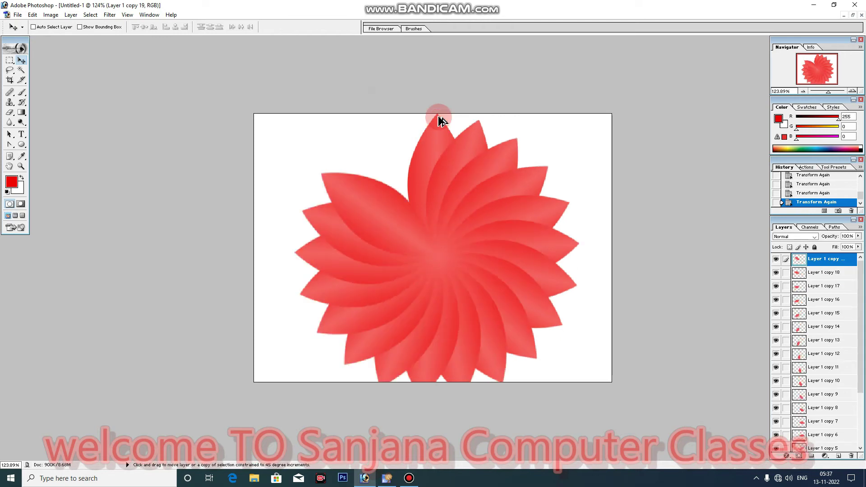
key("ctrl+shift+alt+t")
key("ctrl+shift+alt+t")
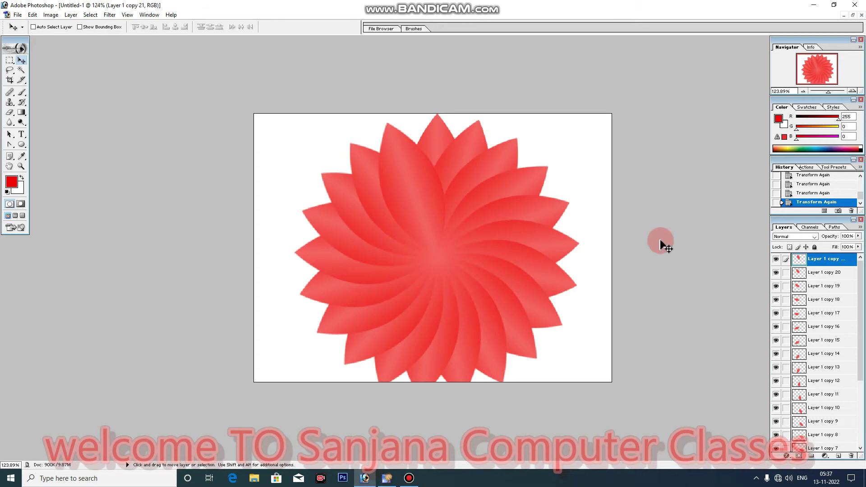
left_click_drag(789, 280, 781, 462)
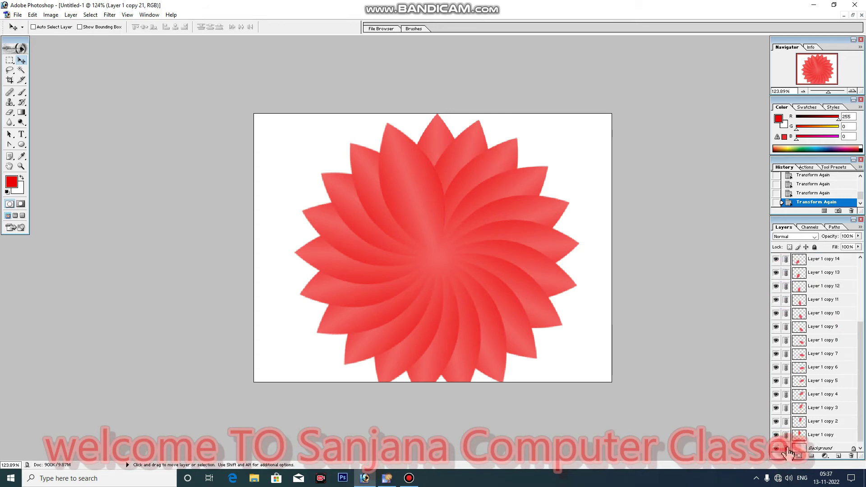
left_click(853, 446)
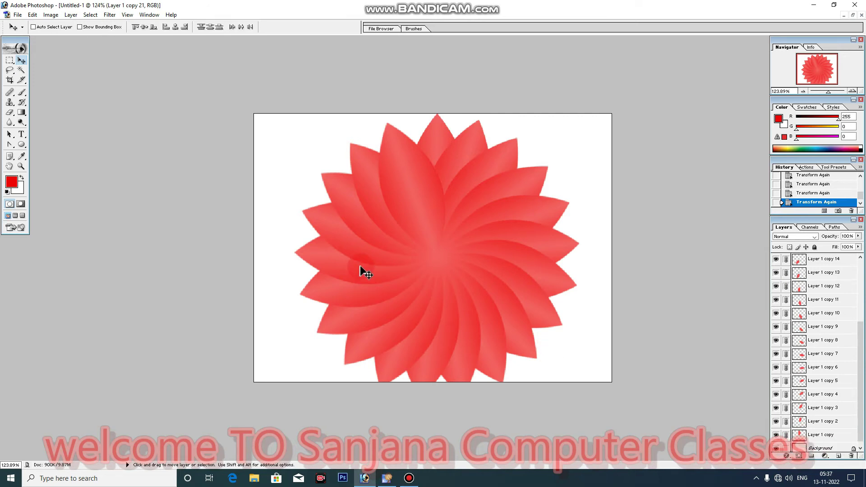
key("ctrl+e")
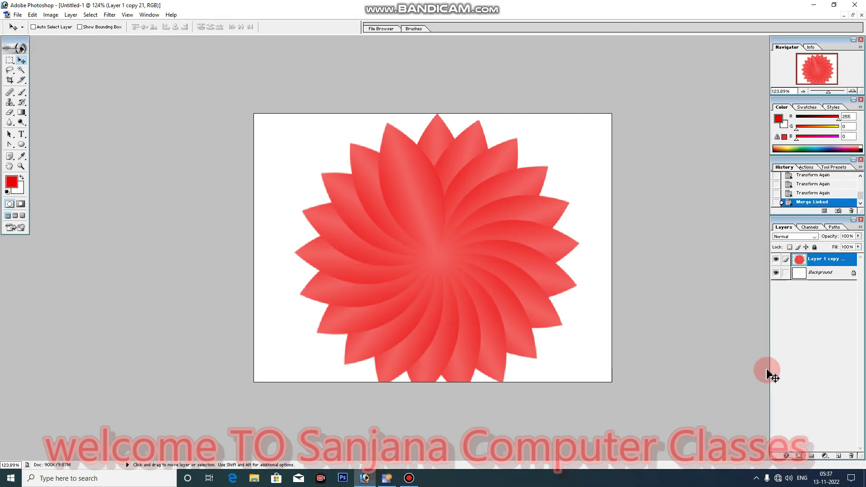
Scale the flower to about 87% and rotate it about 20 degrees
key("ctrl+t")
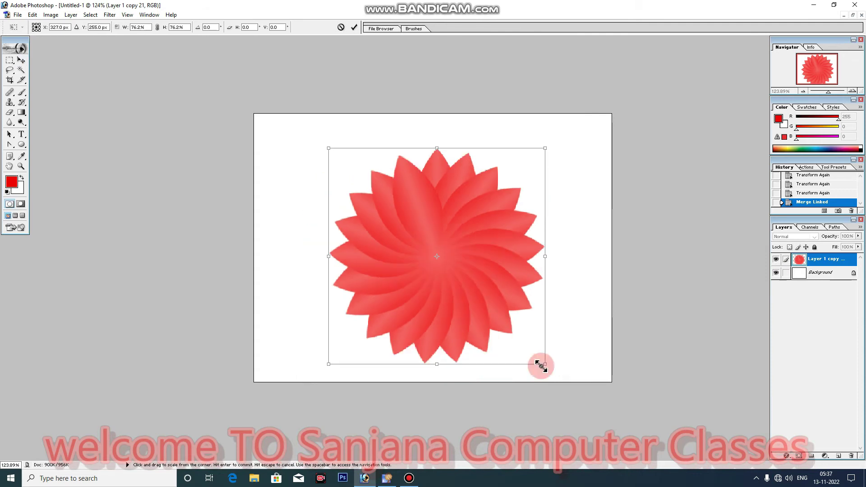
left_click_drag(579, 399, 560, 380)
left_click_drag(479, 321, 475, 311)
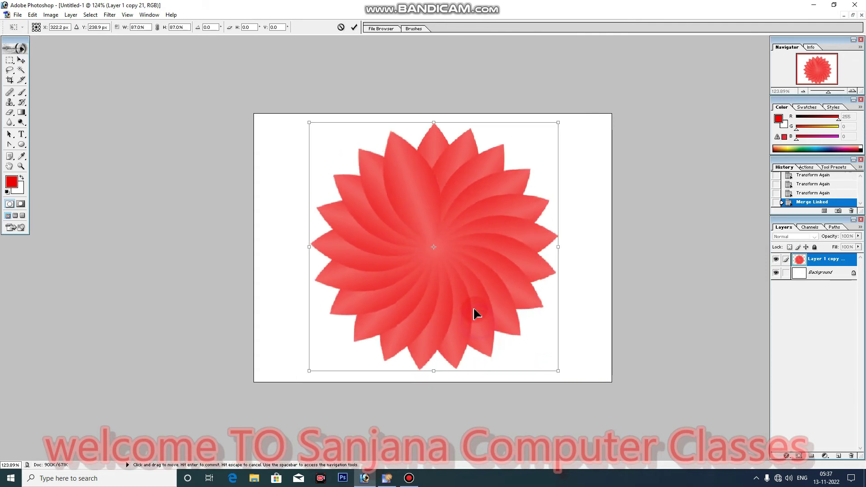
left_click_drag(560, 385, 595, 327)
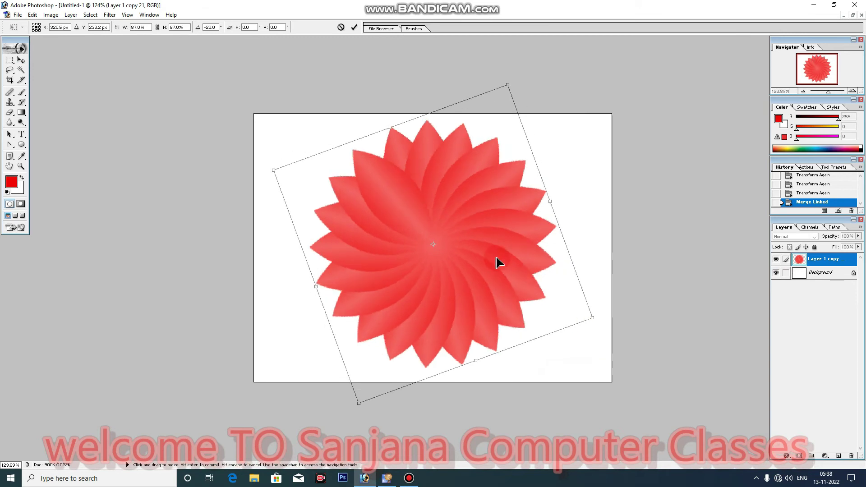
key("Return")
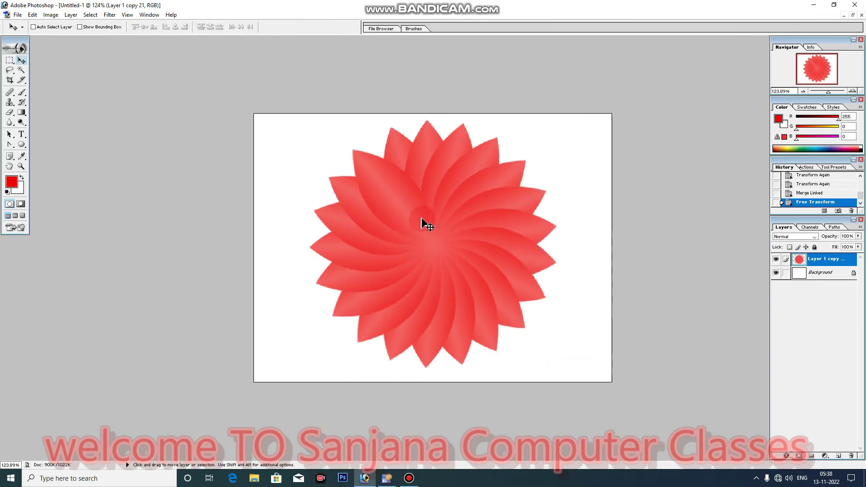
Duplicate the flower onto a new layer
scroll(474, 182, "up", 1, "alt")
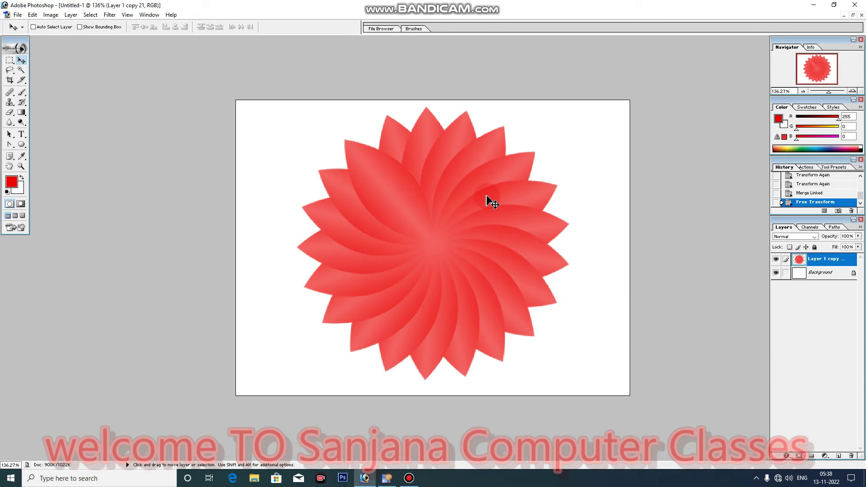
scroll(487, 201, "up", 1, "alt")
scroll(504, 198, "up", 1, "alt")
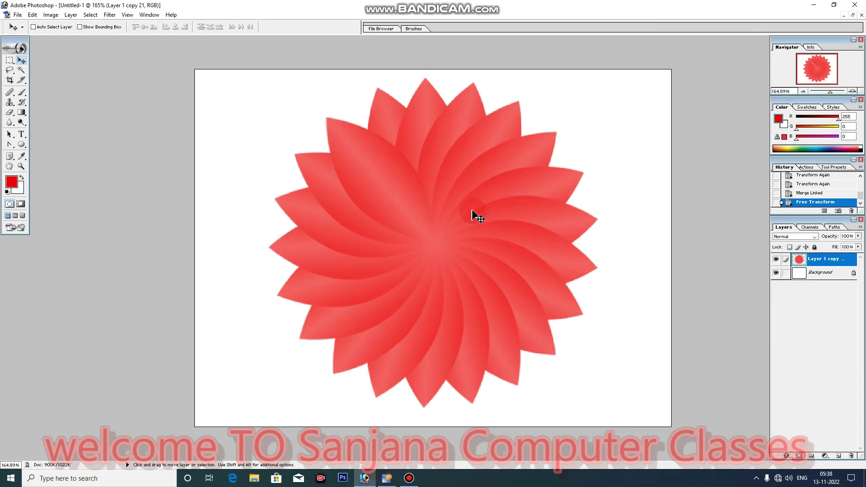
key("ctrl+j")
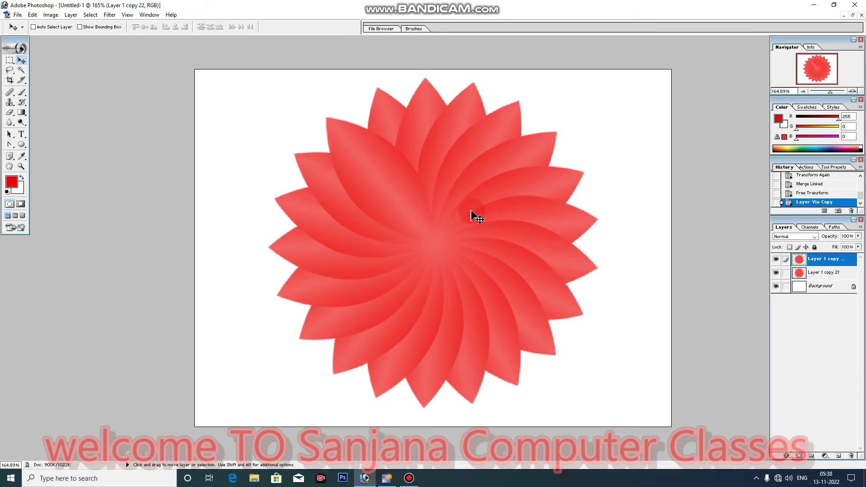
Rotate the flower copy slightly and shift its hue to pink
key("ctrl+t")
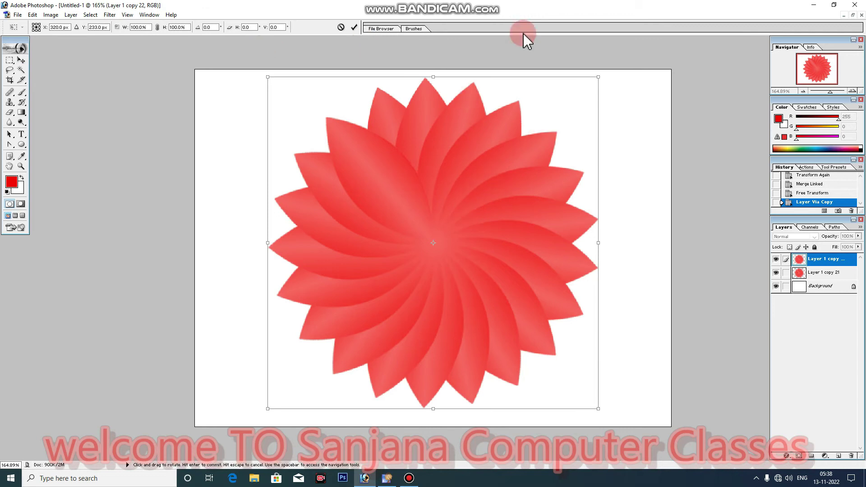
left_click_drag(612, 57, 608, 60)
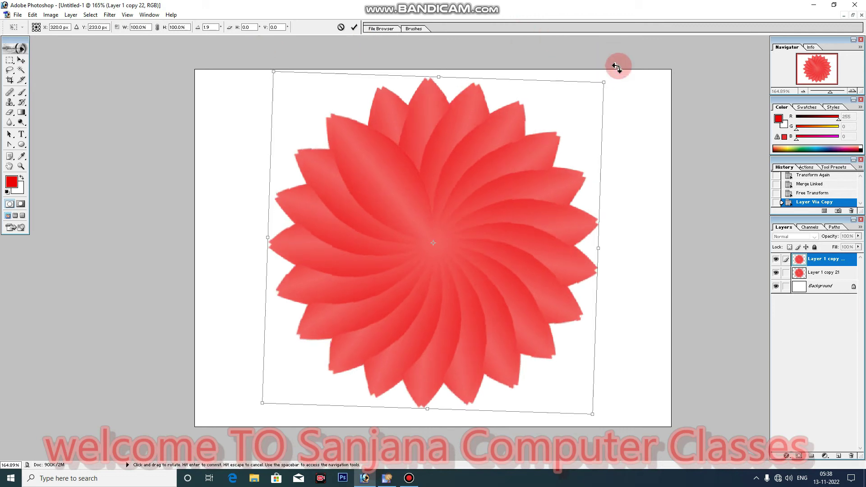
key("Return")
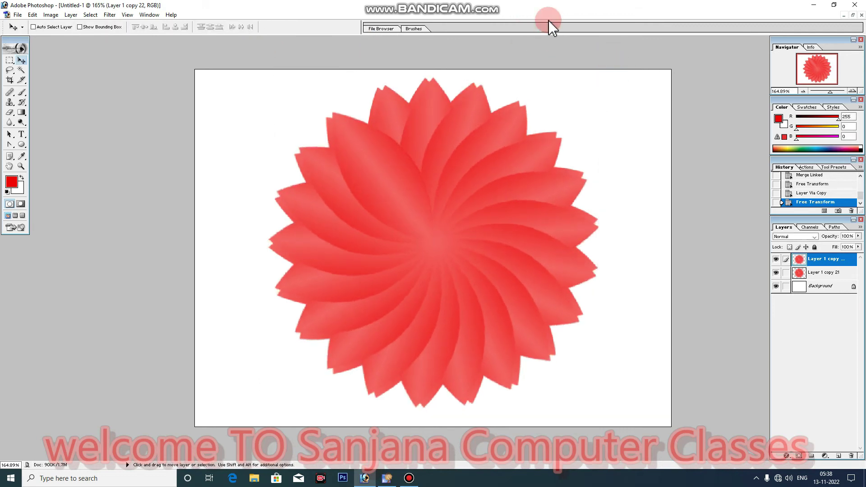
key("ctrl+u")
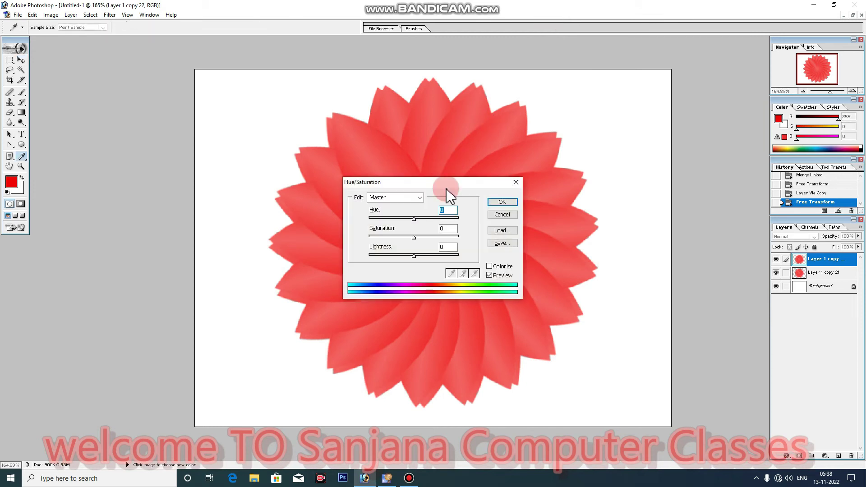
left_click(451, 219)
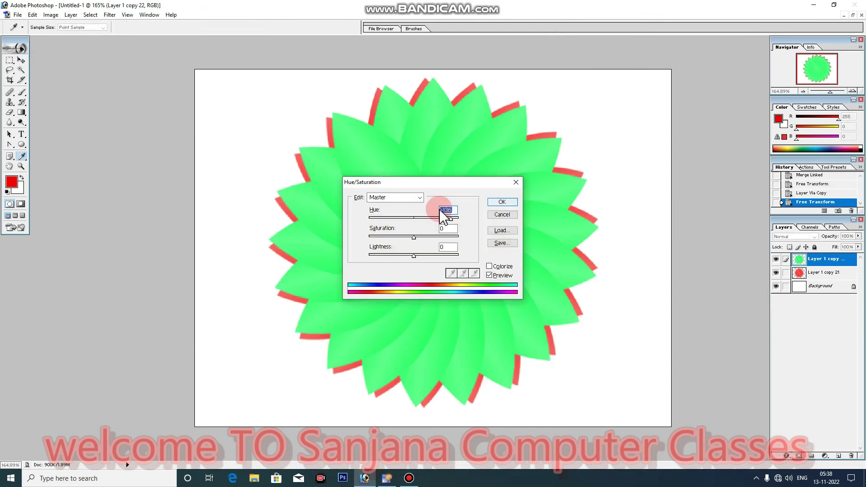
left_click_drag(442, 221, 406, 219)
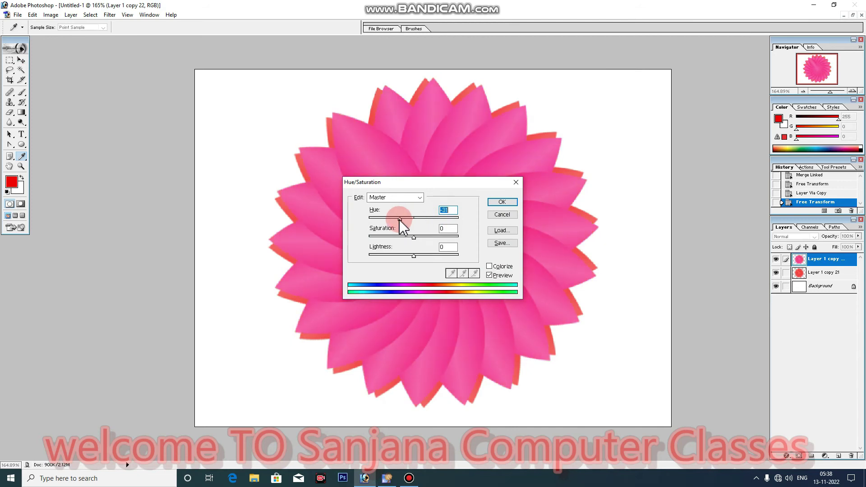
left_click(501, 201)
key("v")
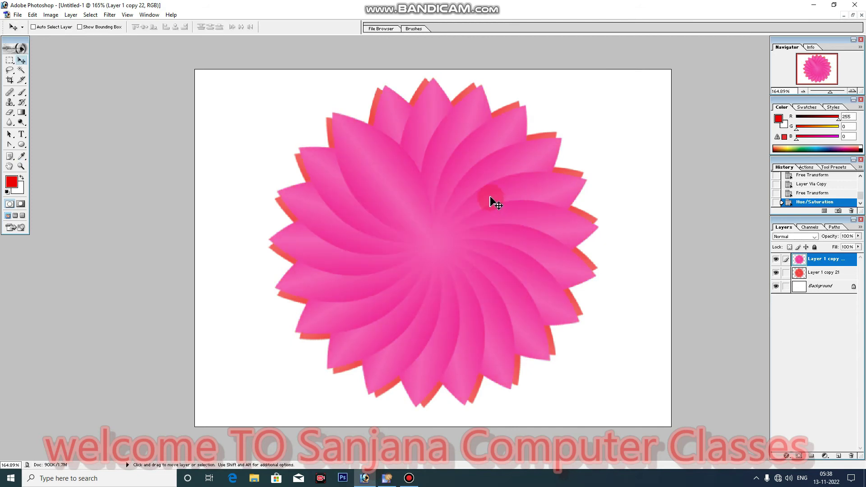
Add another slightly rotated flower copy with a cyan hue
key("ctrl+j")
key("ctrl+t")
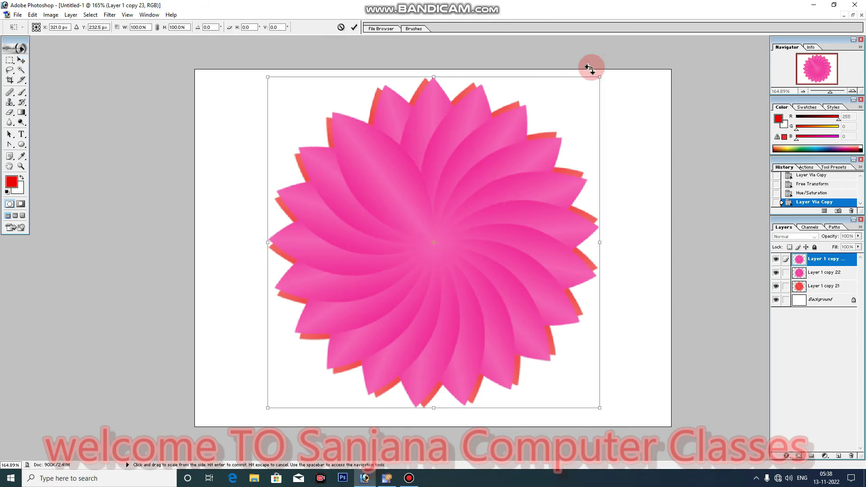
left_click_drag(599, 65, 601, 70)
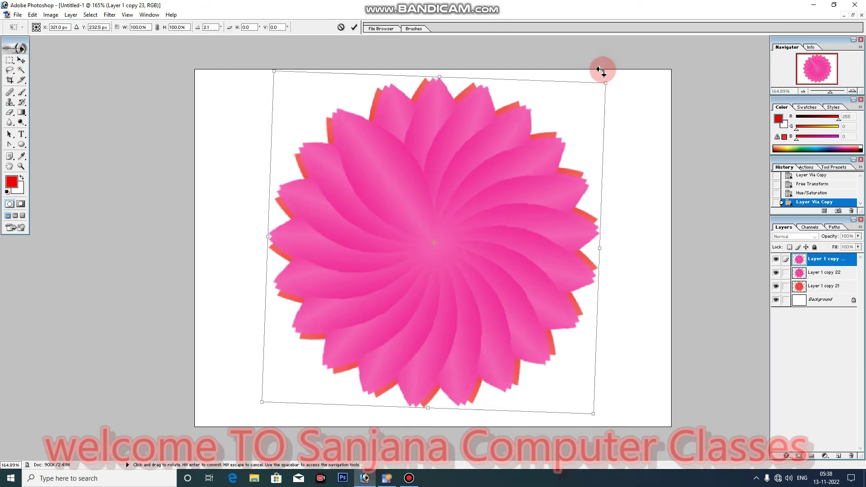
key("Return")
key("ctrl+u")
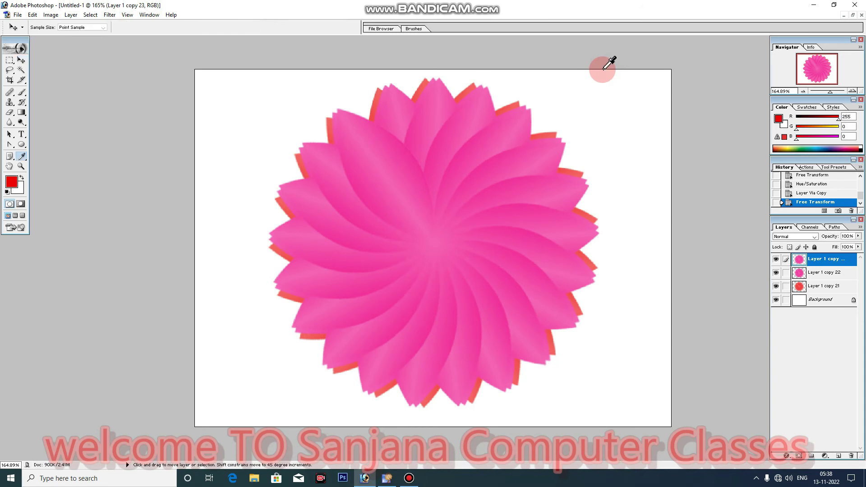
left_click(377, 218)
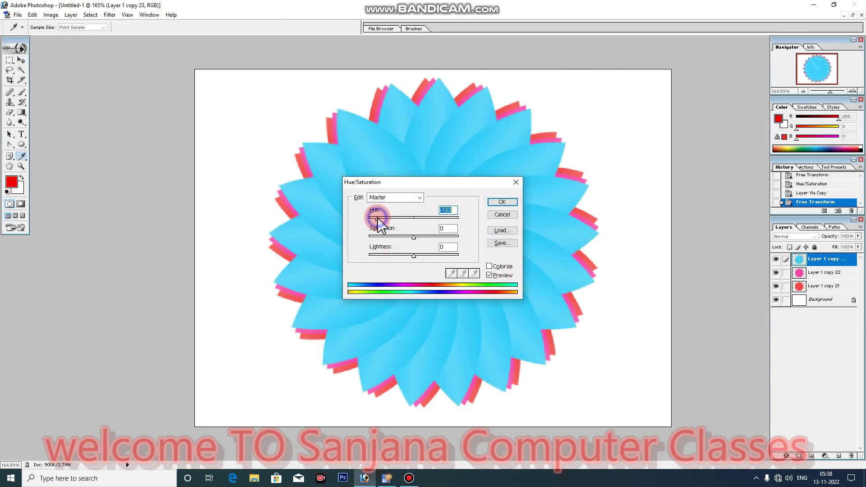
left_click(497, 203)
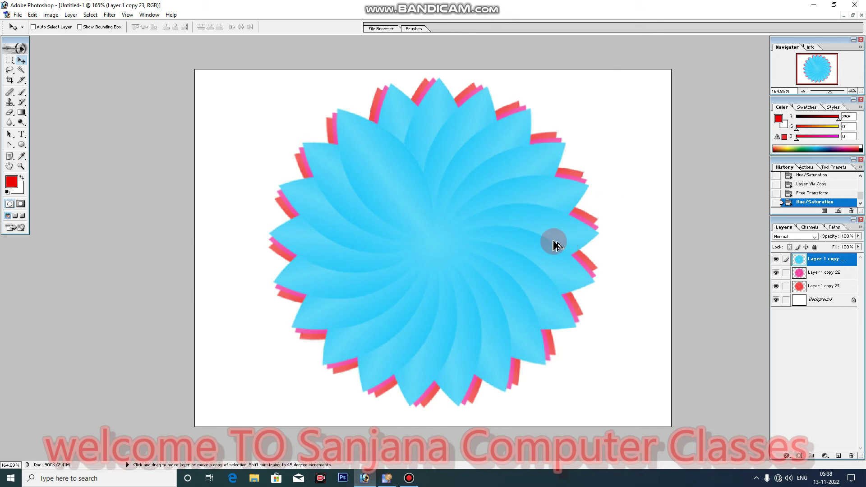
Create more rotated flower copies with Transform Again, each given a new hue
key("ctrl+alt+shift+t")
key("ctrl+u")
left_click(502, 201)
key("ctrl+alt+shift+t")
key("ctrl+u")
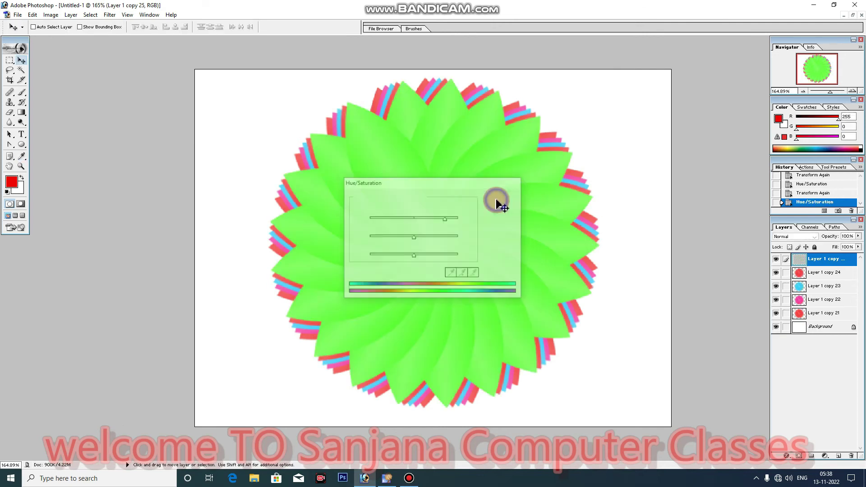
left_click(502, 201)
key("ctrl+alt+shift+t")
key("ctrl+u")
Add the final recoloured copies, ending with a blue flower, then hide all flower layers
key("ctrl+alt+shift+t")
key("ctrl+u")
mouse_move(413, 219)
left_mouse_down()
mouse_move(440, 218)
mouse_move(377, 218)
left_mouse_up()
left_click(501, 202)
key("ctrl+alt+shift+t")
key("ctrl+u")
left_click(386, 220)
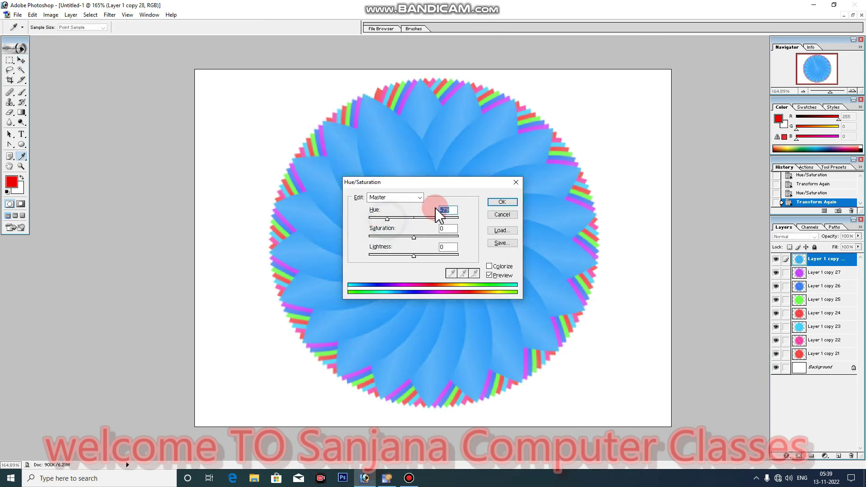
left_click(502, 202)
left_click(775, 259)
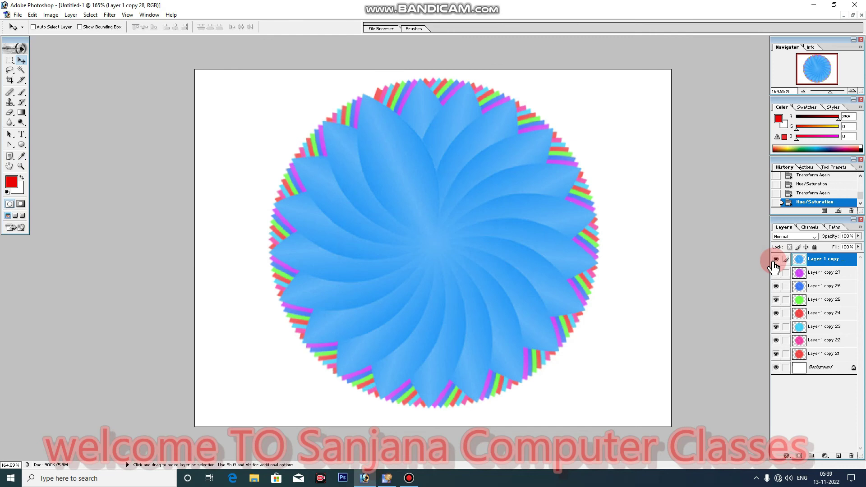
left_click_drag(774, 299, 776, 353)
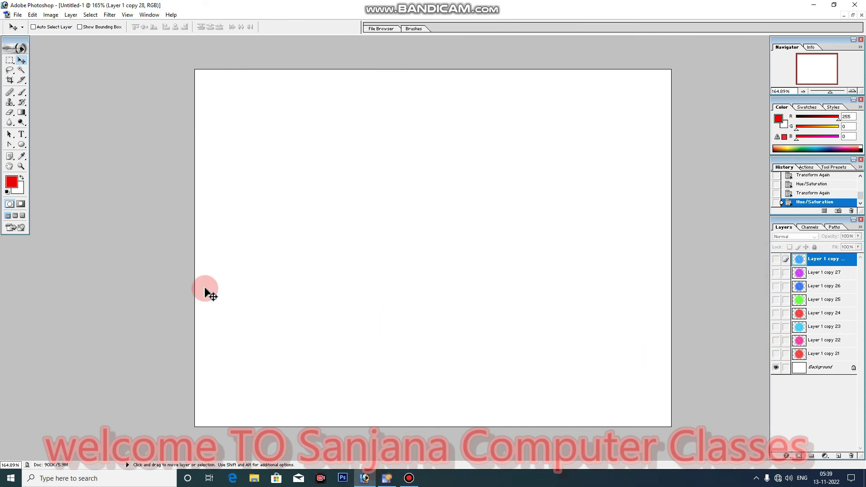
Invert the Background layer to black with Ctrl+I, then switch to ImageReady
left_click(828, 367)
key("ctrl+i")
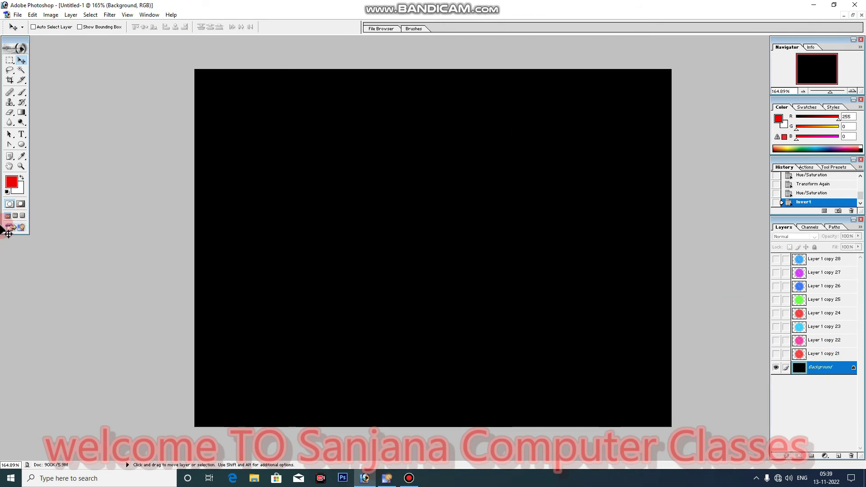
left_click(21, 227)
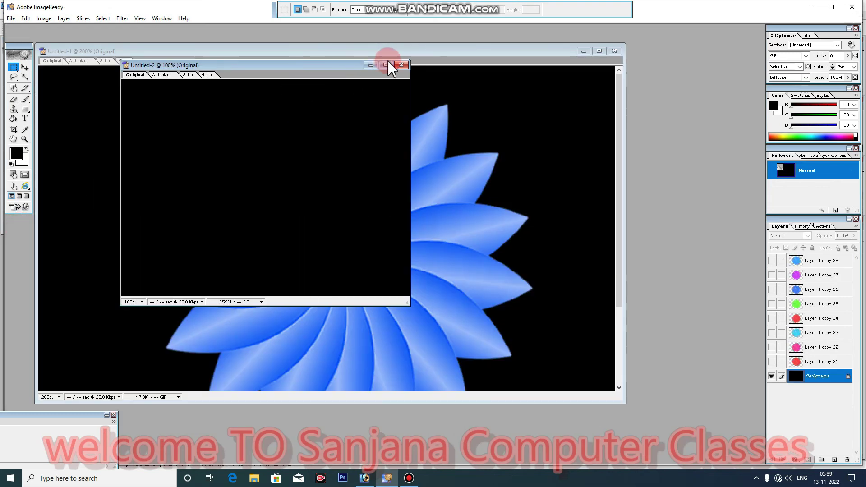
Maximize the black Untitled-2 document and bring the Animation palette into view below it
left_click(386, 64)
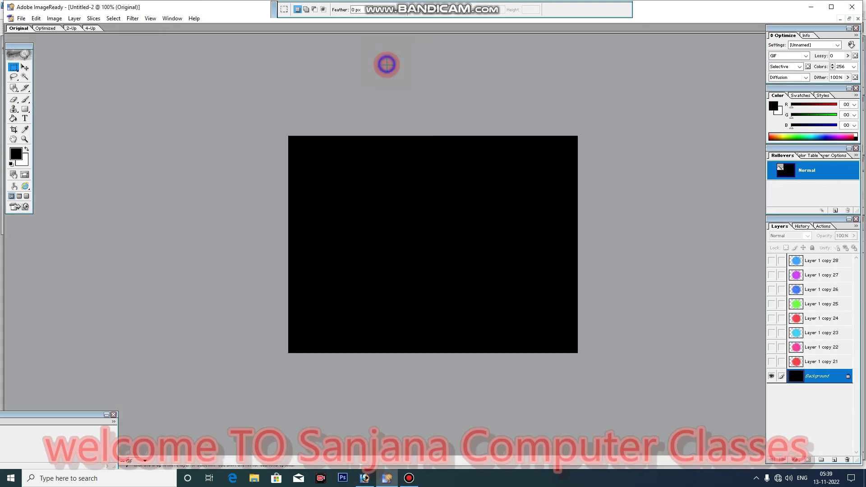
left_click(172, 18)
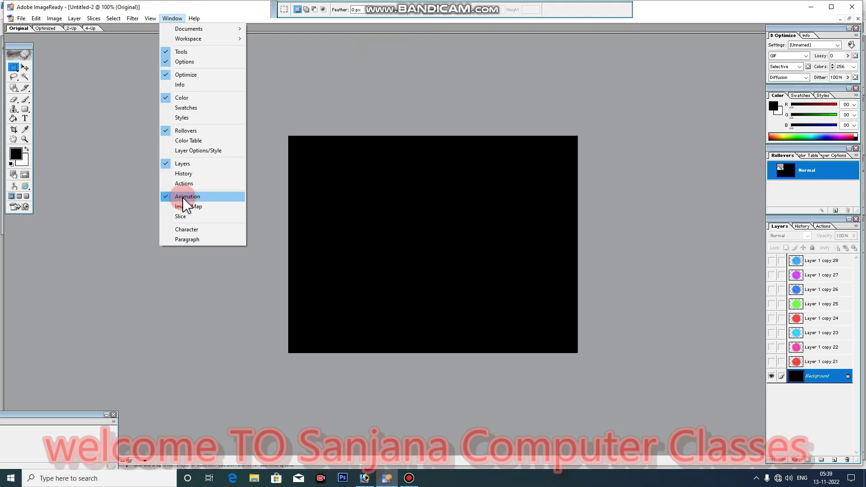
left_click_drag(81, 416, 546, 405)
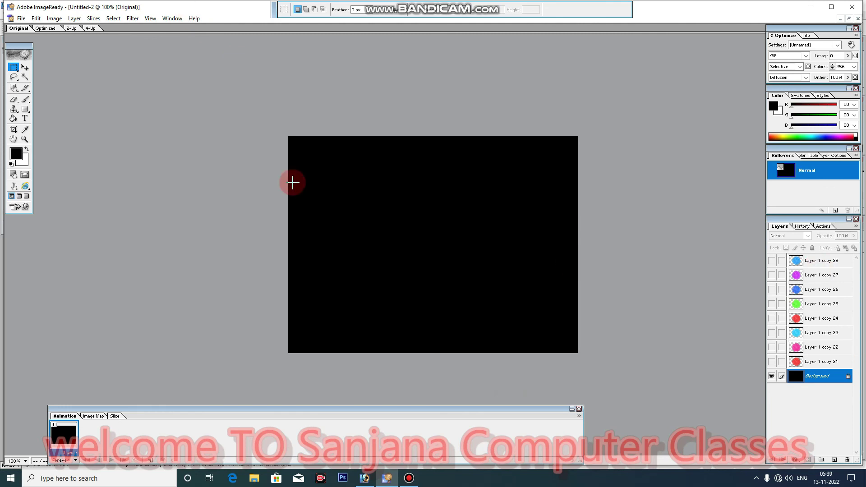
left_click(172, 18)
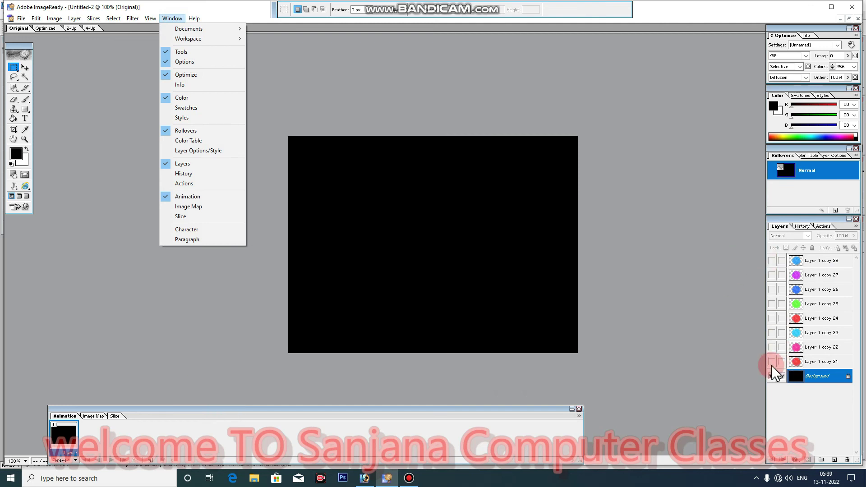
Build the first three frames, showing the red, pink and cyan flower layers in turn
left_click(771, 362)
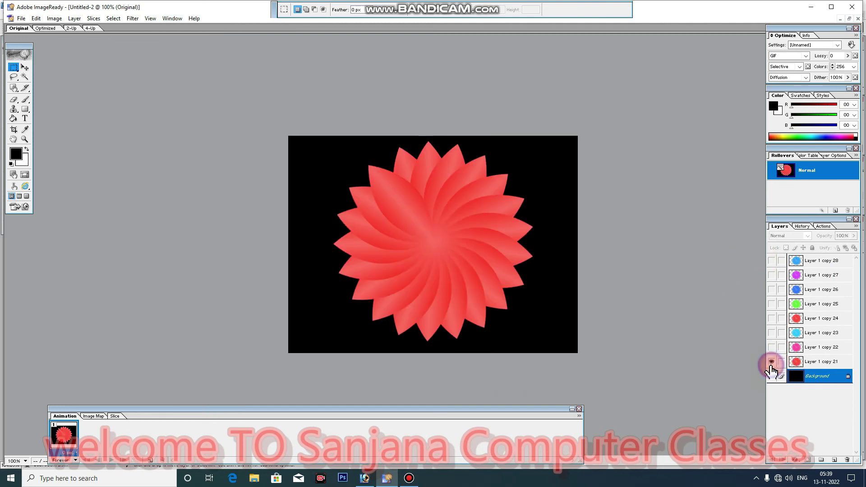
left_click(151, 460)
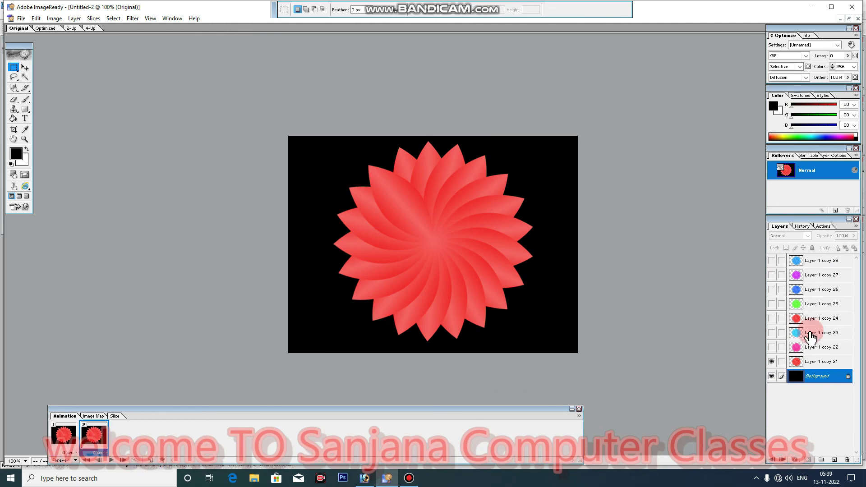
left_click(772, 348)
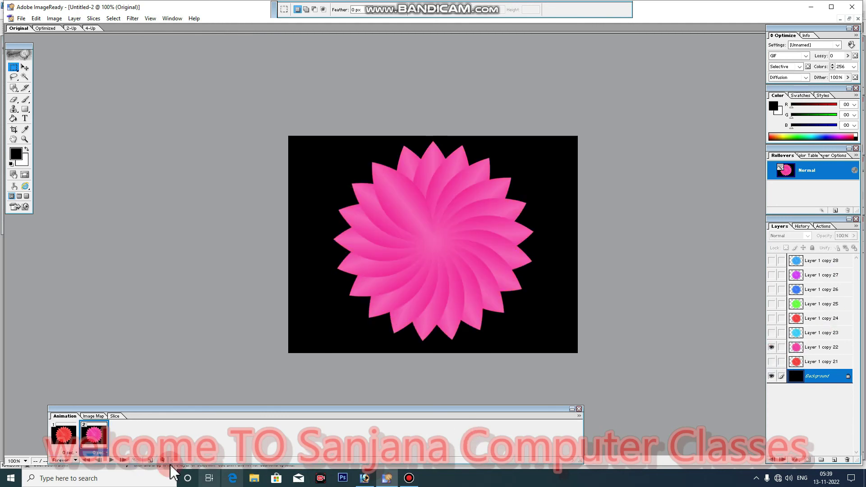
left_click(151, 460)
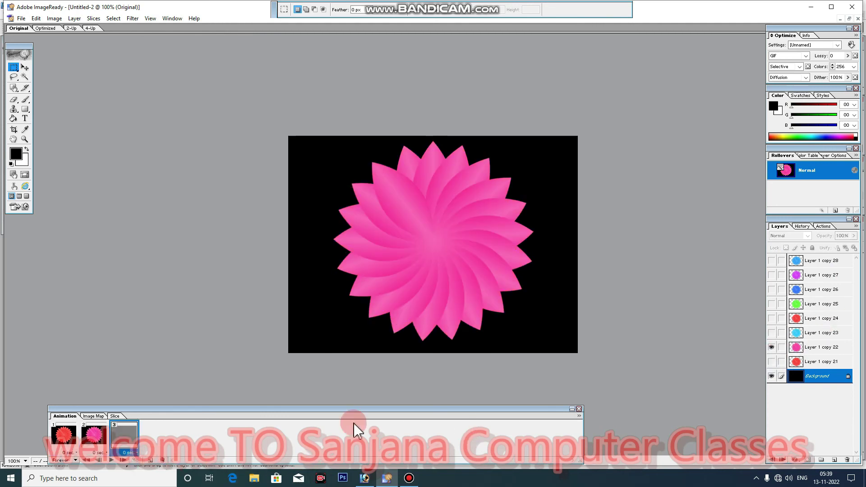
left_click(772, 332)
left_click(772, 347)
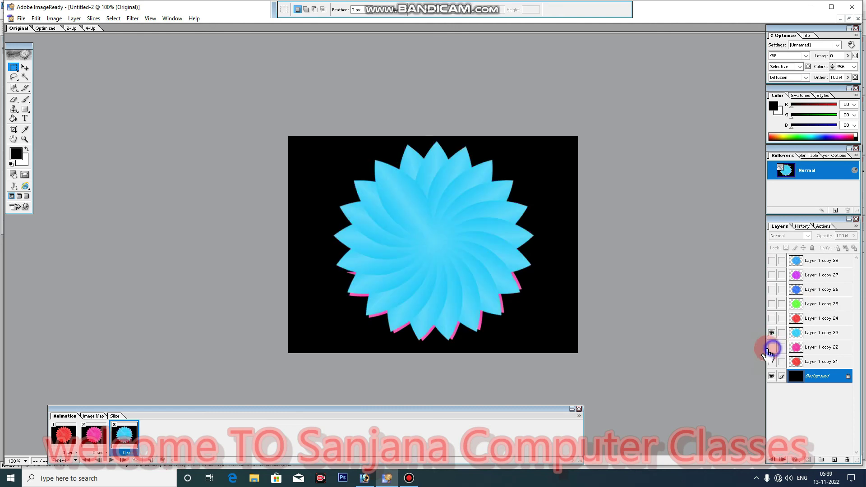
Add frames four through eight showing the red, green, blue, purple and blue flower copies
left_click(149, 461)
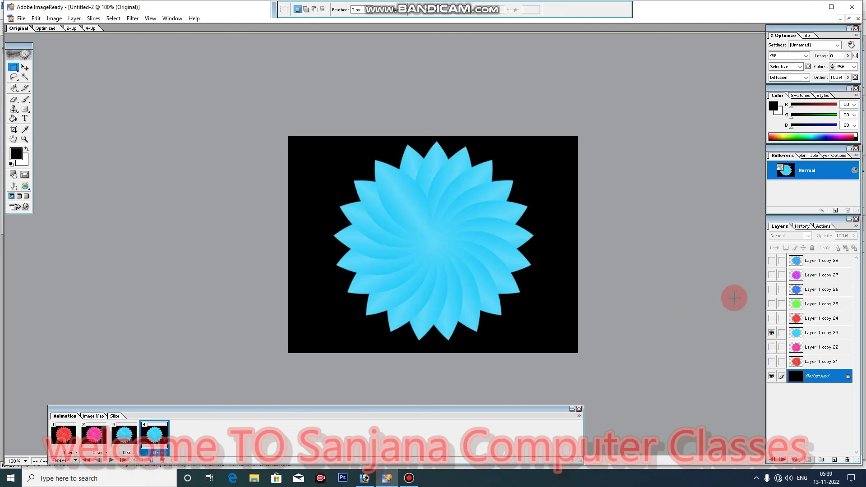
left_click(771, 319)
left_click(151, 461)
left_click(771, 304)
left_click(771, 318)
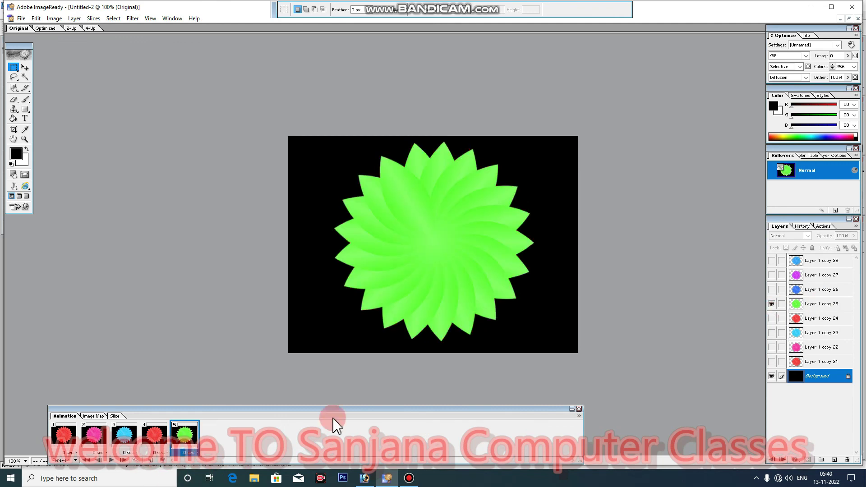
left_click(150, 460)
left_click(772, 289)
left_click(150, 461)
left_click(771, 274)
left_click(150, 461)
left_click(771, 261)
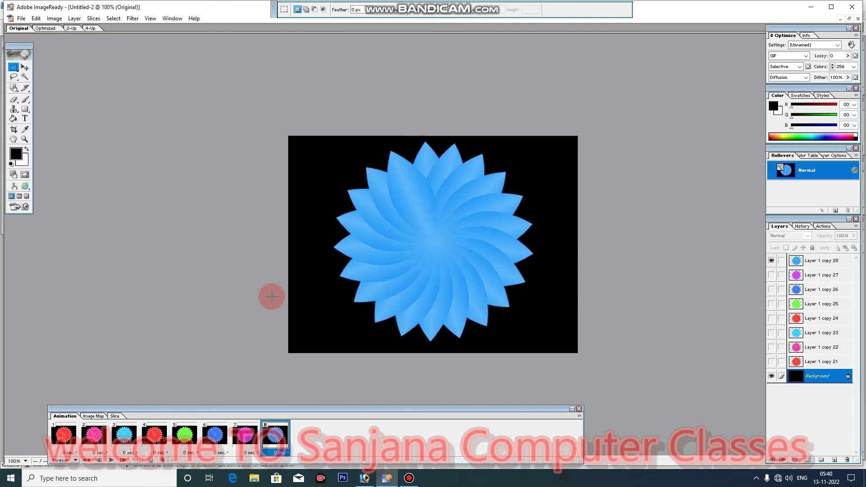
Play the colour-cycling animation and view the flower at 200% zoom, maximized
left_click(103, 461)
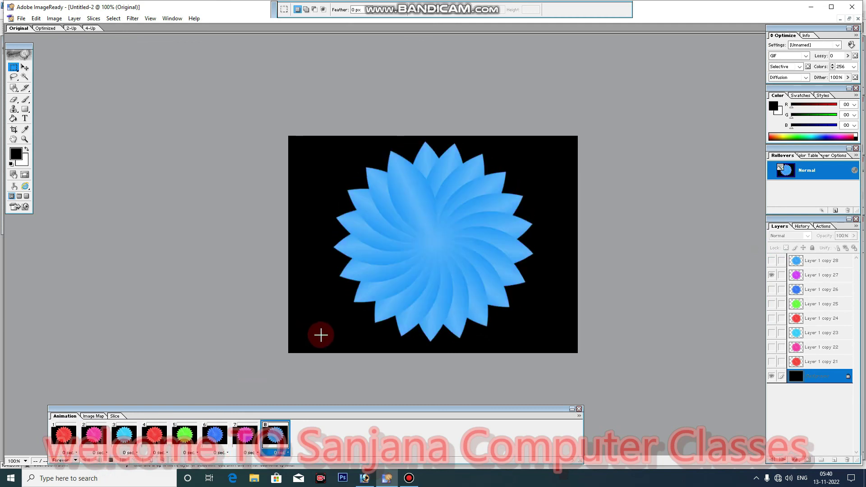
key("ctrl+plus")
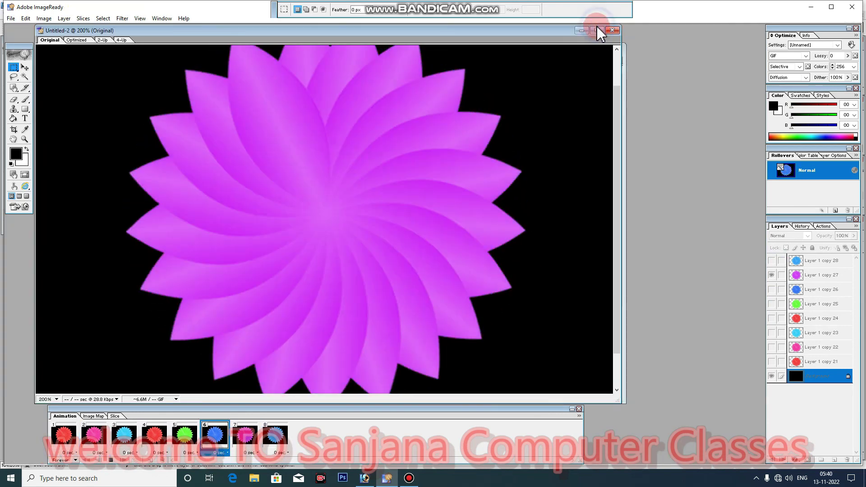
left_click(597, 30)
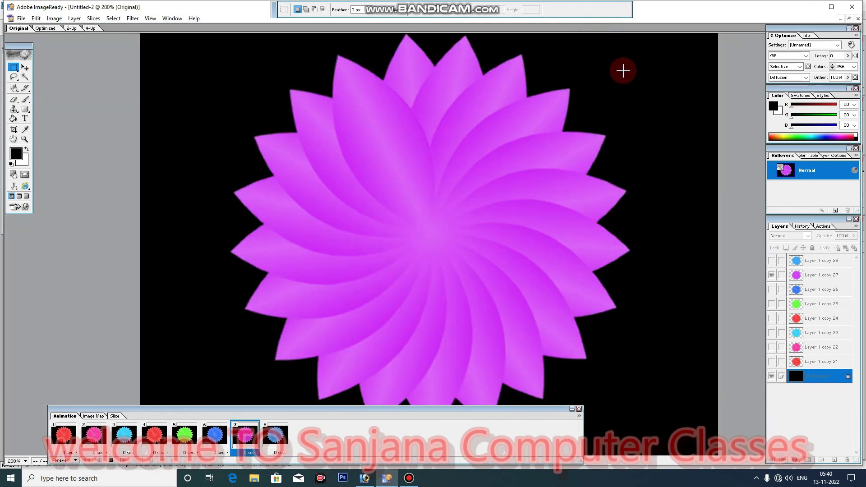